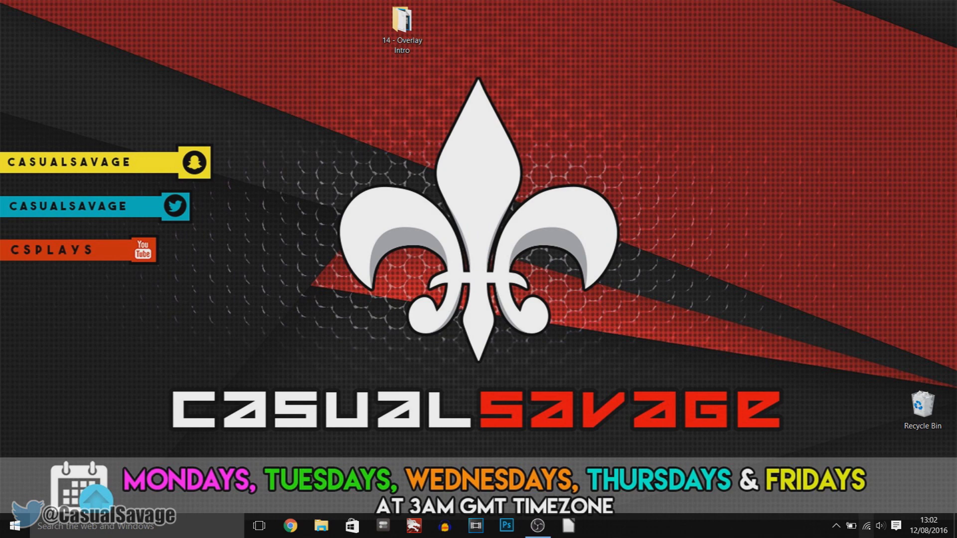
Open the "14 - Overlay Intro" folder from the desktop and load its Overlay Intro Template project in Vegas Pro.
{"action": "double_click", "coordinate": [402, 22]}
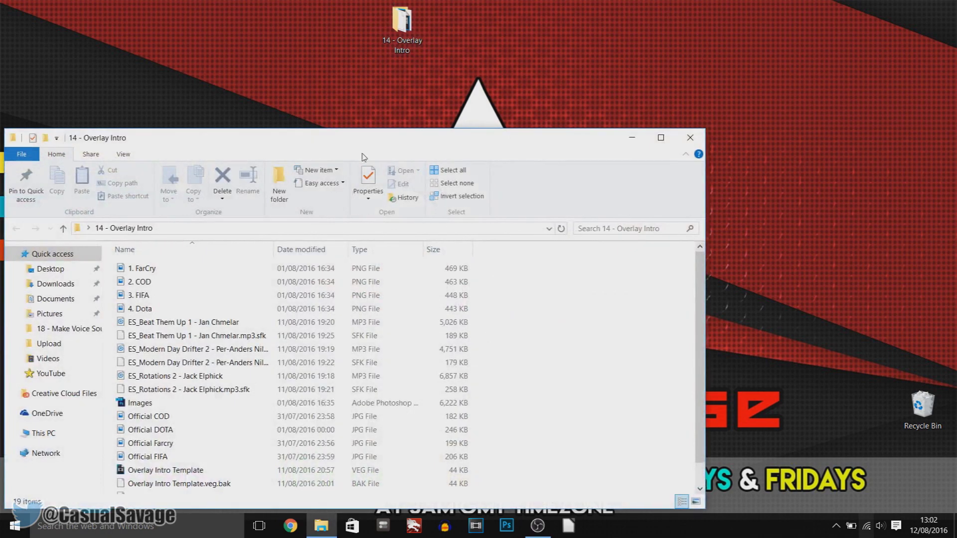
{"action": "double_click", "coordinate": [369, 143]}
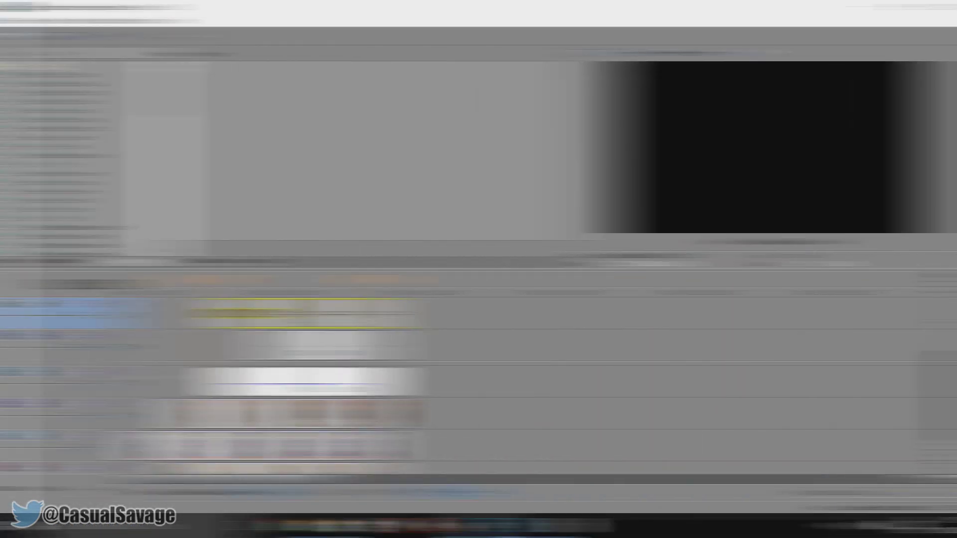
Examine the two alternative music clips on tracks 10 and 11 against the intro's picture at several points in time.
{"action": "left_click_drag", "start_coordinate": [951, 337], "coordinate": [953, 393]}
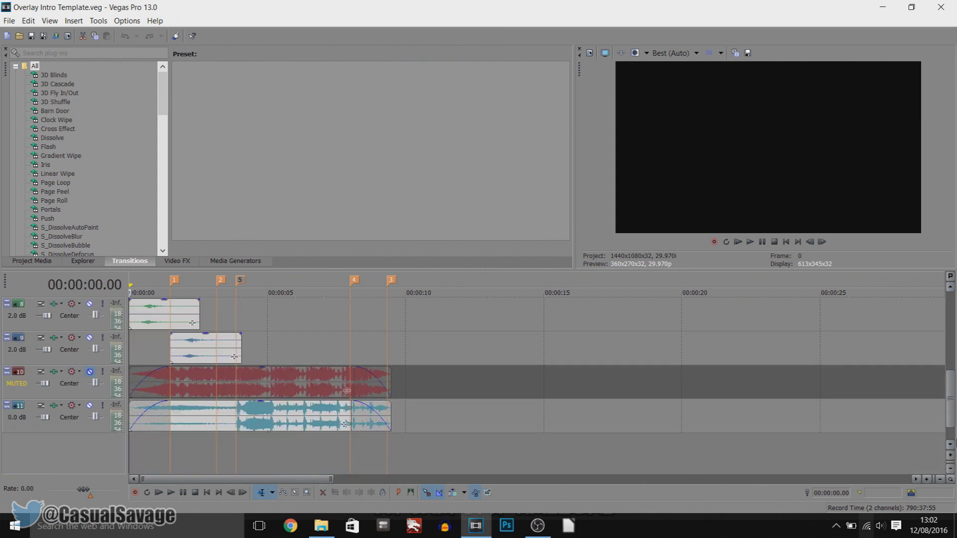
{"action": "mouse_move", "coordinate": [954, 438]}
{"action": "left_mouse_down"}
{"action": "mouse_move", "coordinate": [953, 379]}
{"action": "mouse_move", "coordinate": [952, 446]}
{"action": "left_mouse_up"}
{"action": "left_click", "coordinate": [178, 390]}
{"action": "scroll", "coordinate": [178, 390], "scroll_direction": "up", "scroll_amount": 3}
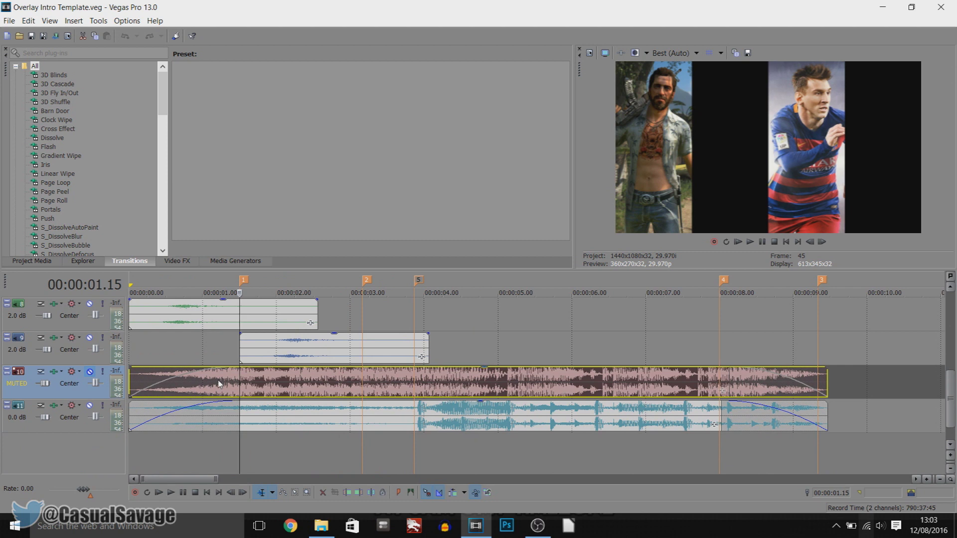
{"action": "left_click", "coordinate": [275, 384]}
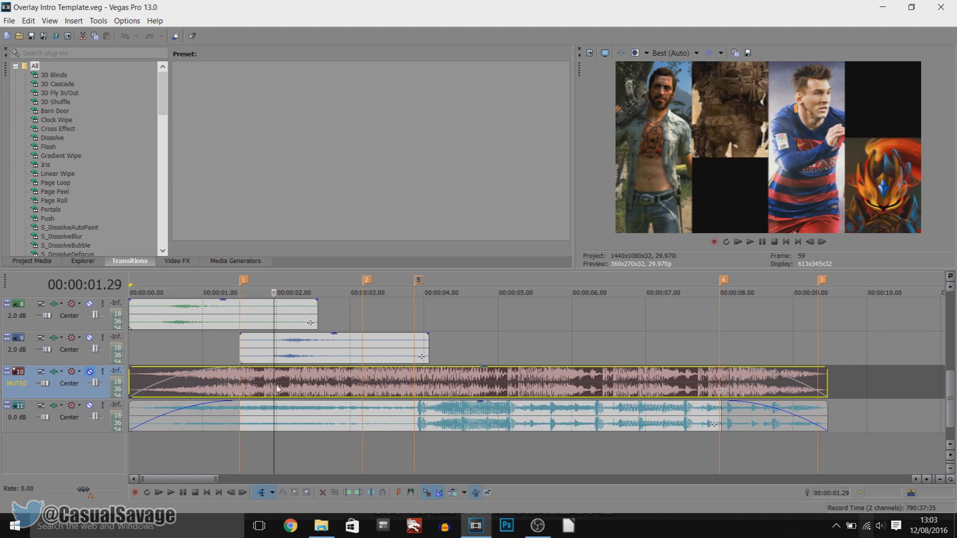
{"action": "left_click", "coordinate": [466, 382]}
{"action": "left_click", "coordinate": [414, 383]}
{"action": "left_click", "coordinate": [410, 382]}
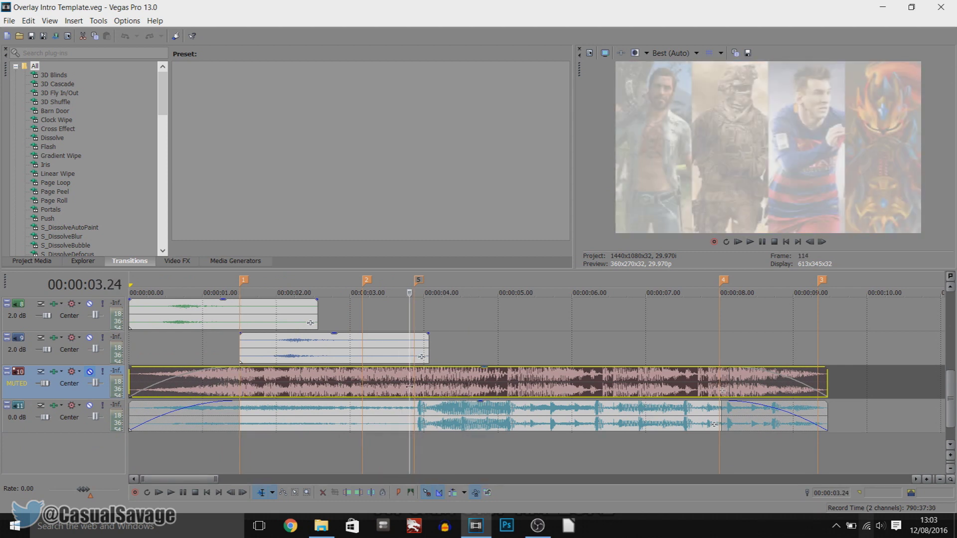
{"action": "left_click", "coordinate": [430, 383]}
{"action": "left_click", "coordinate": [437, 383]}
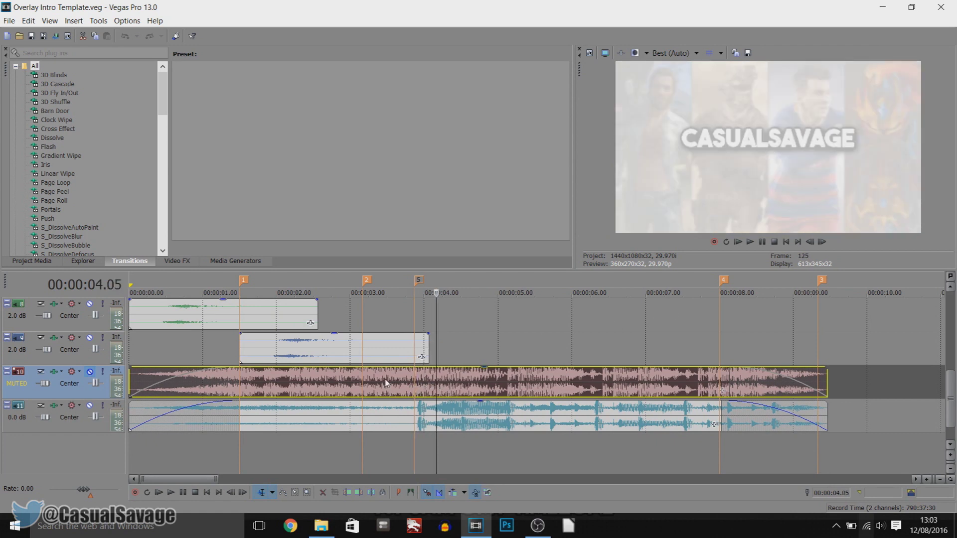
{"action": "left_click", "coordinate": [332, 424]}
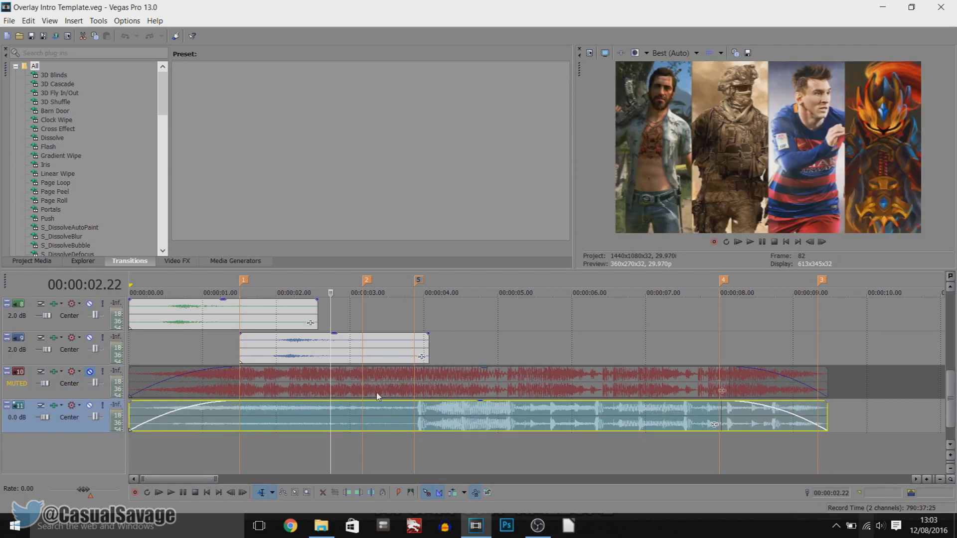
{"action": "left_click", "coordinate": [294, 377]}
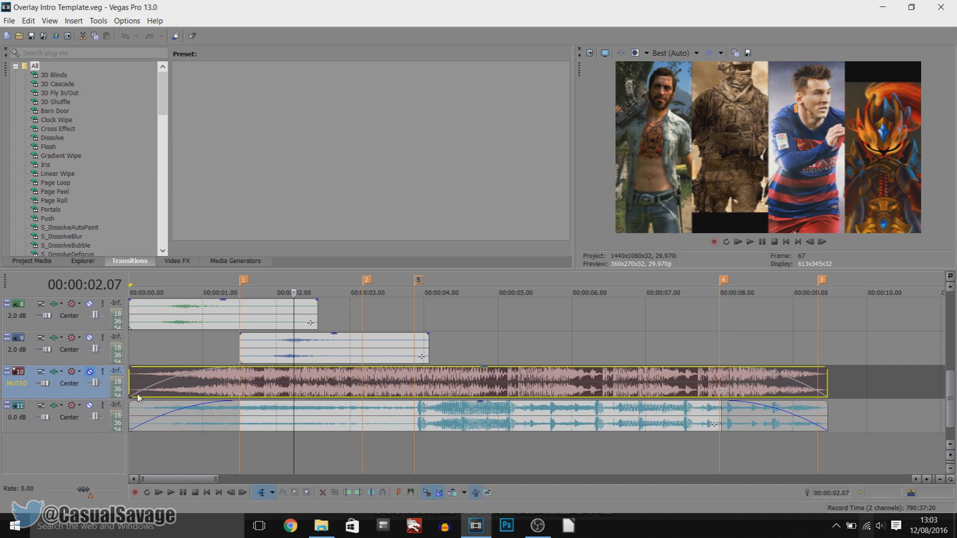
Unmute the music on track 10, mute track 11, and preview the end of the intro from the title's appearance.
{"action": "left_click", "coordinate": [90, 372]}
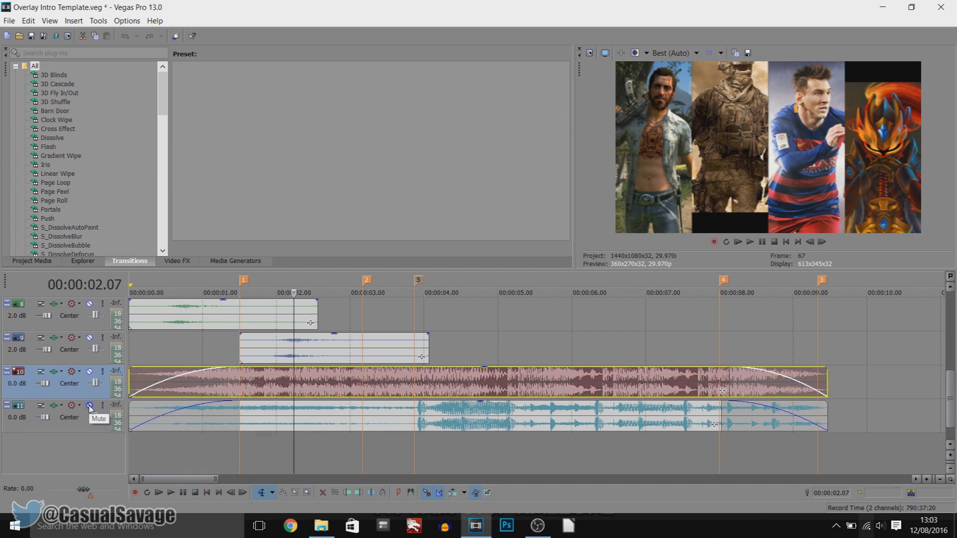
{"action": "left_click", "coordinate": [89, 406]}
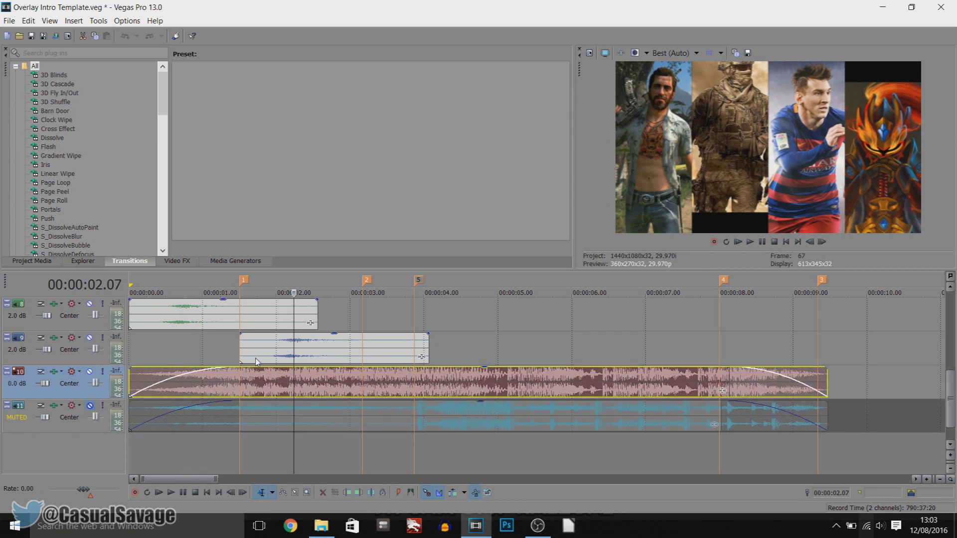
{"action": "left_click", "coordinate": [437, 386]}
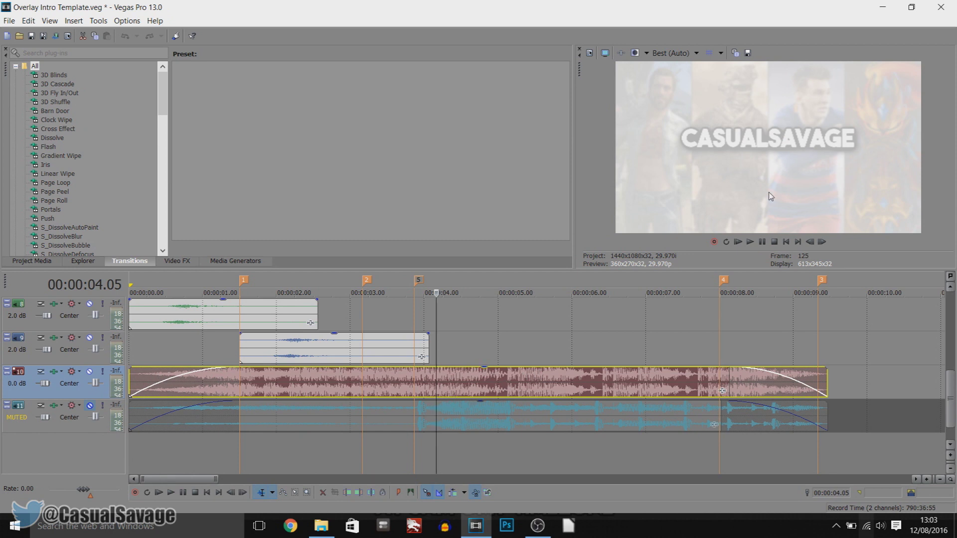
{"action": "left_click", "coordinate": [738, 241]}
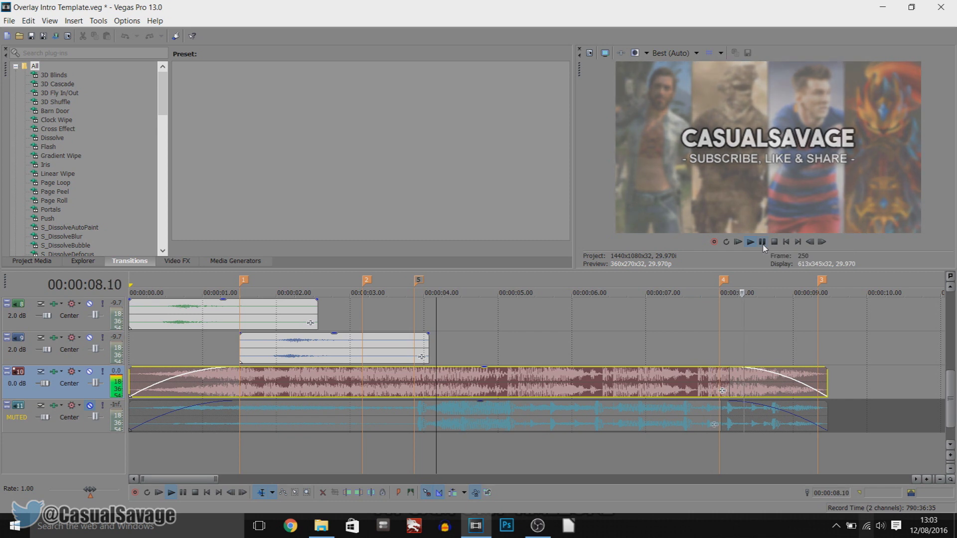
{"action": "left_click", "coordinate": [763, 243]}
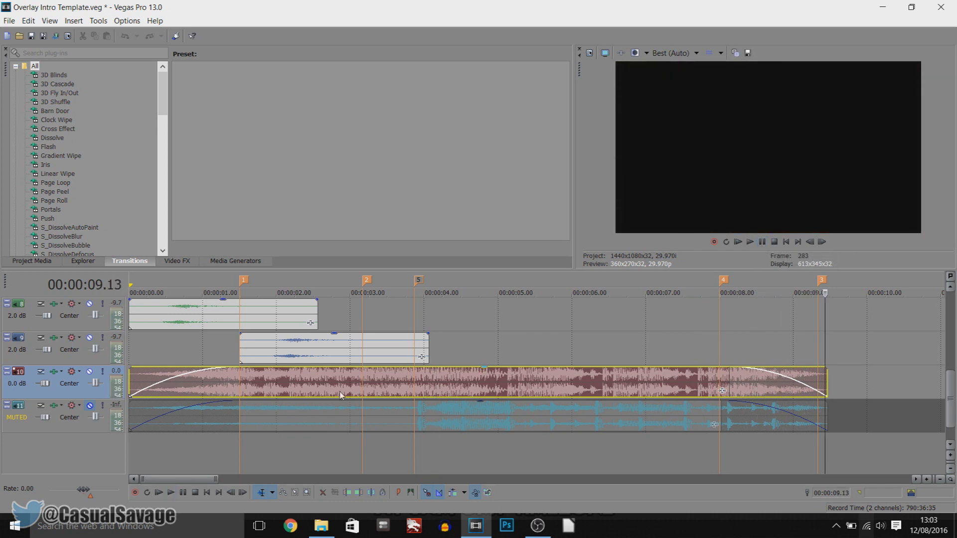
Examine how the two sound effect clips on tracks 8 and 9 line up with the sliding images.
{"action": "left_click", "coordinate": [173, 315]}
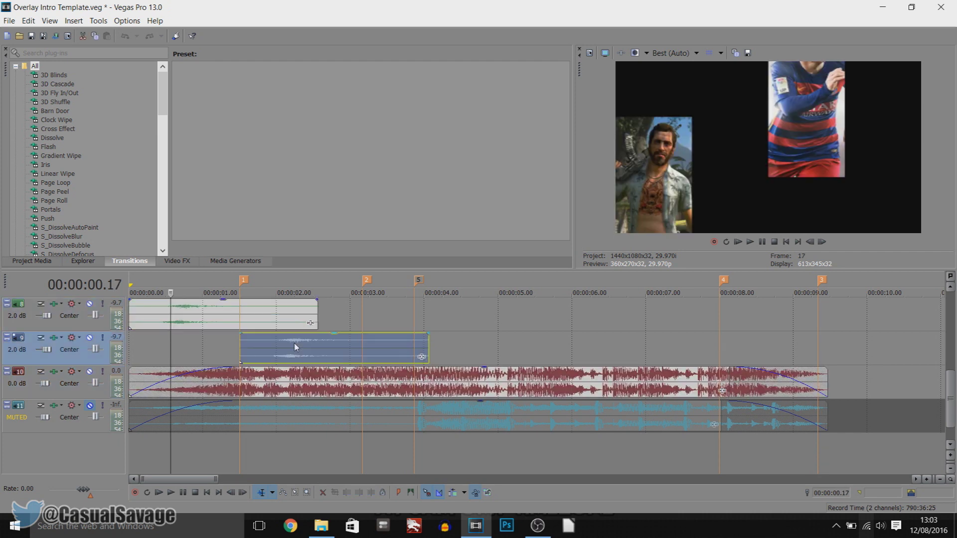
{"action": "left_click", "coordinate": [294, 315]}
{"action": "left_click", "coordinate": [189, 315]}
{"action": "left_click", "coordinate": [288, 355]}
{"action": "left_click", "coordinate": [222, 319]}
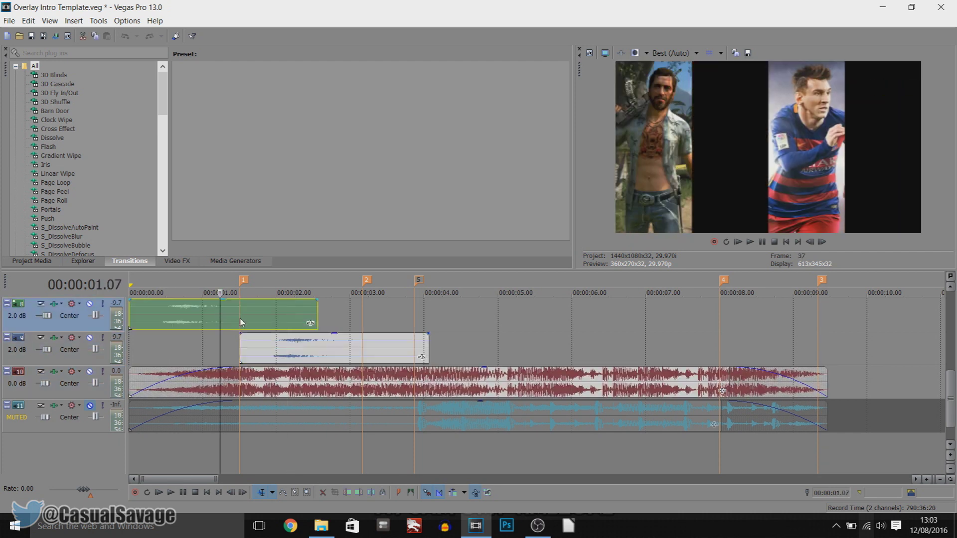
Inspect the generated text settings of the "- SUBSCRIBE, LIKE & SHARE -" subtitle clip on track 2, then close them.
{"action": "scroll", "coordinate": [949, 393], "scroll_direction": "up", "scroll_amount": 3}
{"action": "scroll", "coordinate": [949, 371], "scroll_direction": "up", "scroll_amount": 4}
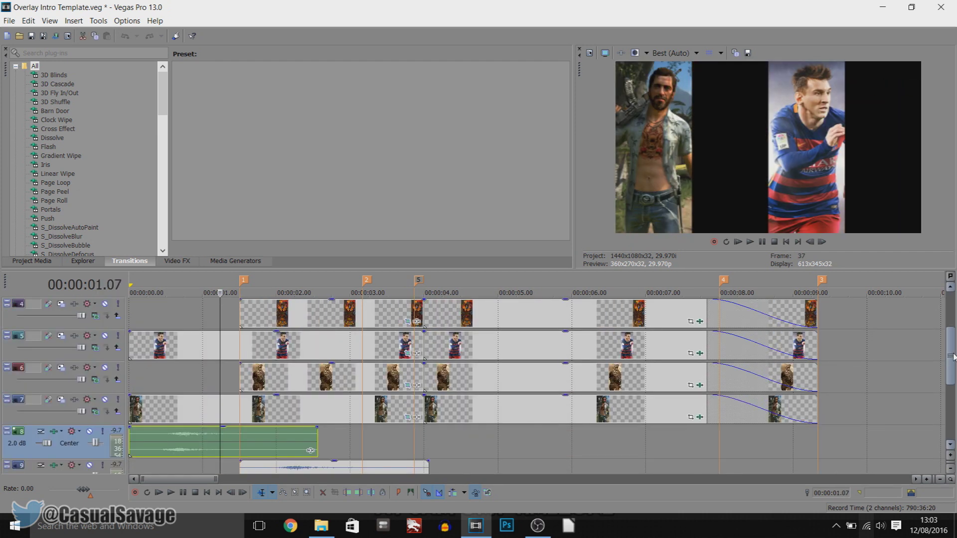
{"action": "left_click", "coordinate": [614, 314]}
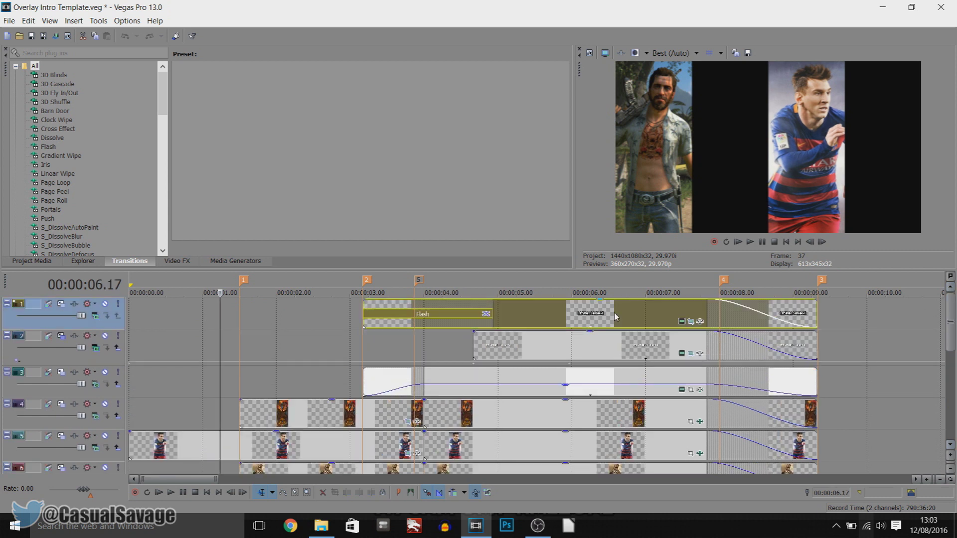
{"action": "left_click", "coordinate": [586, 352]}
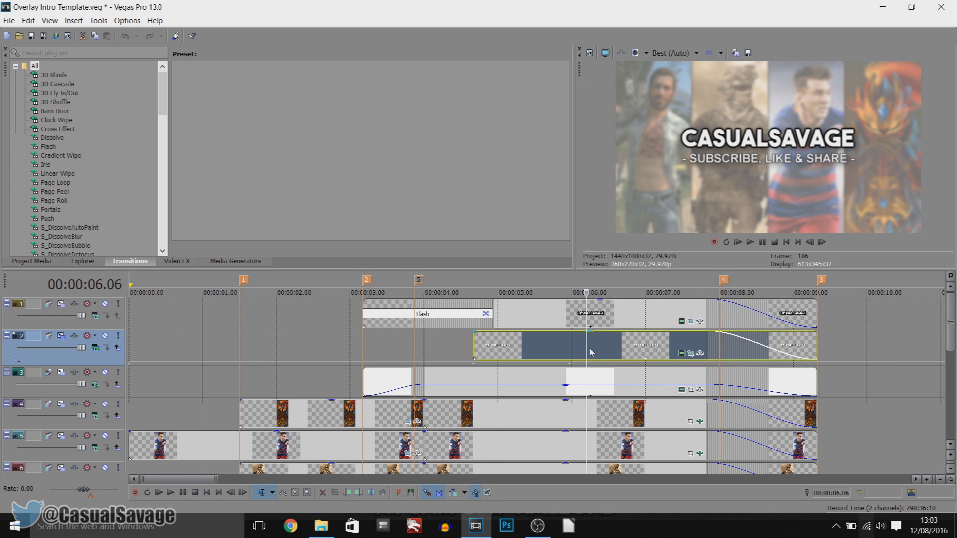
{"action": "right_click", "coordinate": [588, 347]}
{"action": "left_click", "coordinate": [667, 184]}
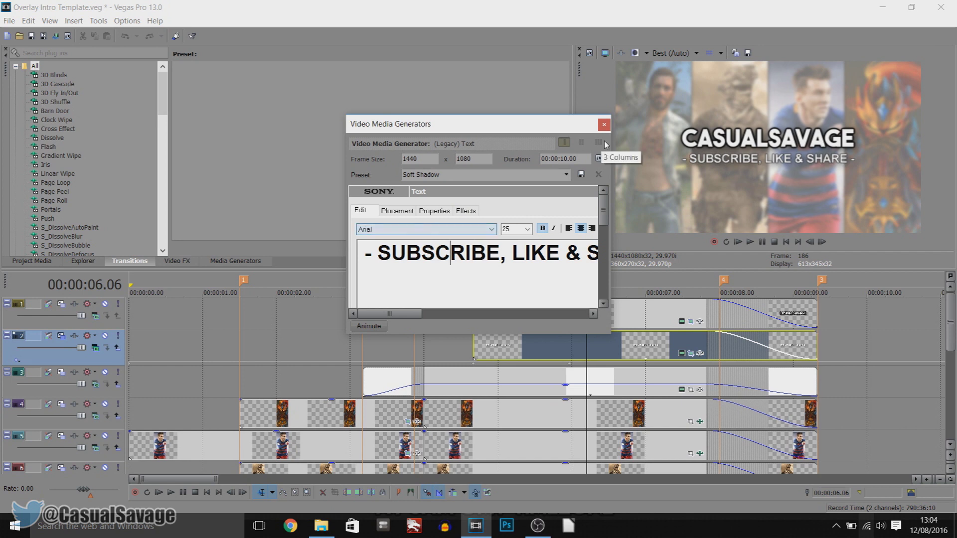
{"action": "left_click", "coordinate": [604, 124]}
Inspect the generated text settings of the main title clip on track 1, then close them.
{"action": "left_click", "coordinate": [582, 322]}
{"action": "right_click", "coordinate": [582, 322]}
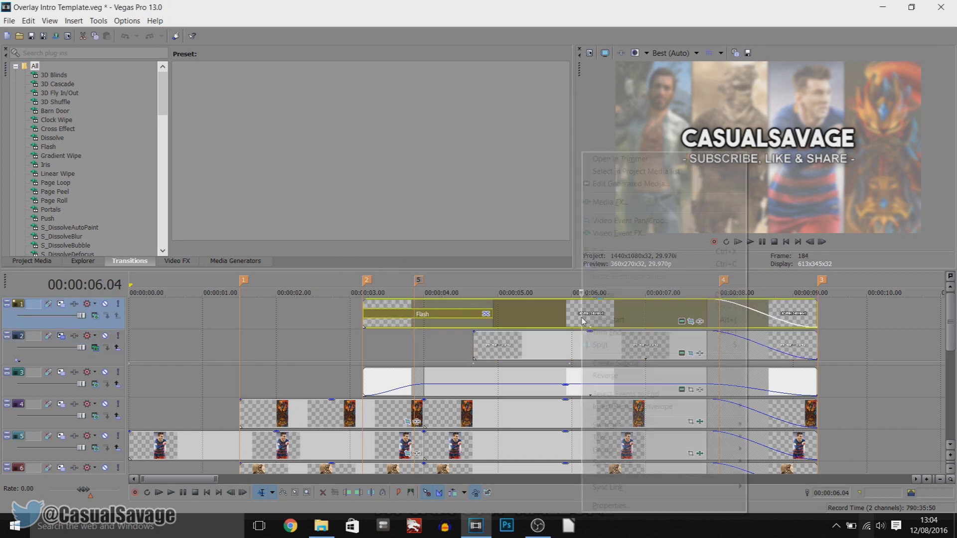
{"action": "left_click", "coordinate": [636, 185]}
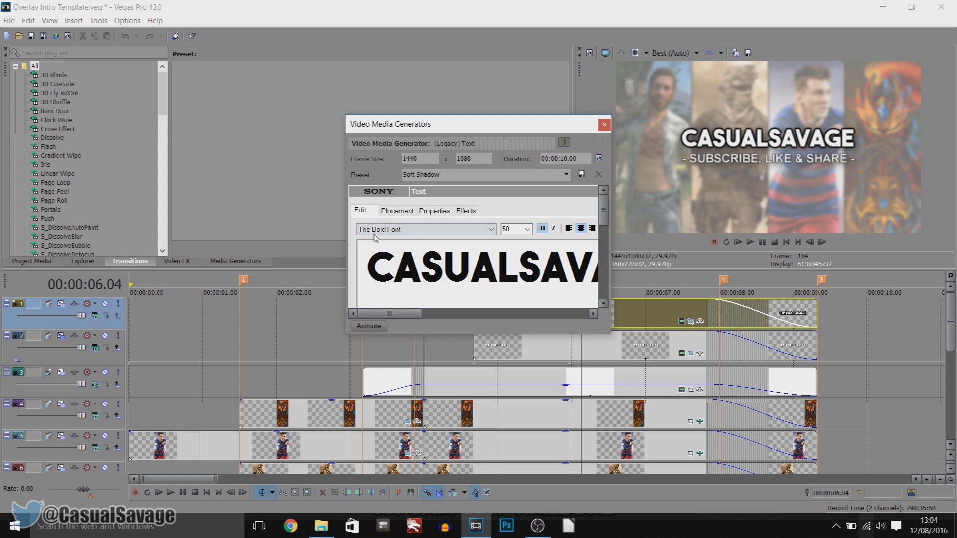
{"action": "left_click", "coordinate": [604, 124]}
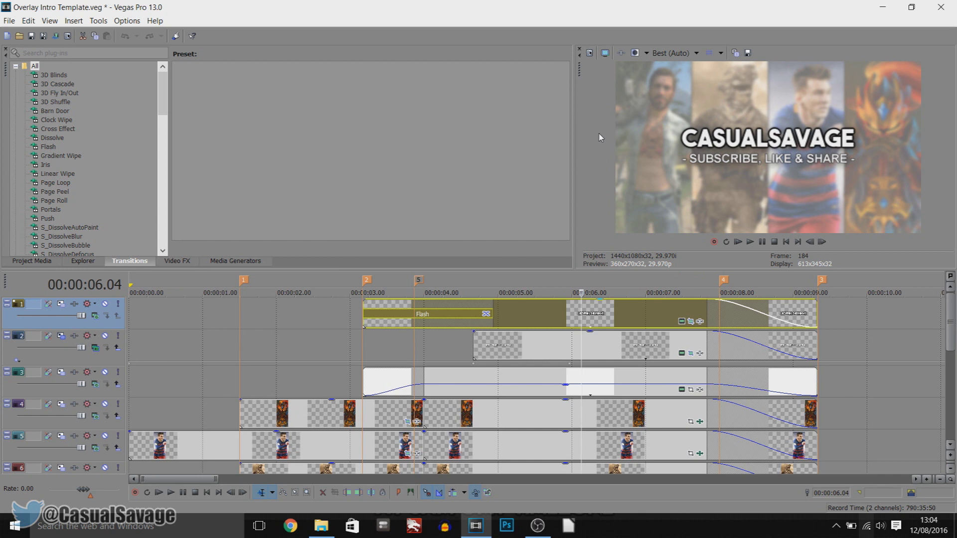
Examine the white overlay clip on track 3 and the game image clips on tracks 4 and 5.
{"action": "scroll", "coordinate": [438, 280], "scroll_direction": "down", "scroll_amount": 2}
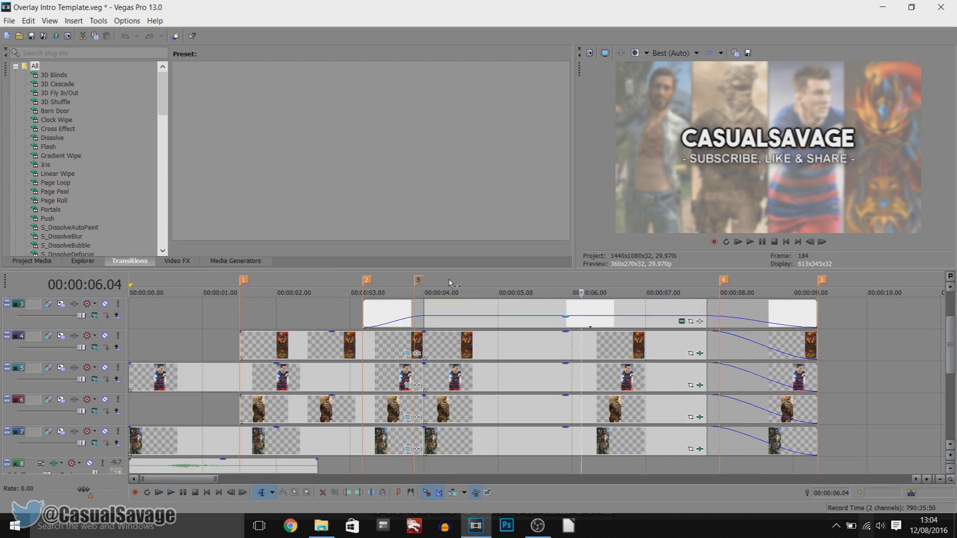
{"action": "left_click", "coordinate": [498, 315]}
{"action": "left_click", "coordinate": [442, 315]}
{"action": "left_click", "coordinate": [390, 315]}
{"action": "key", "text": "Return"}
{"action": "key", "text": "Return"}
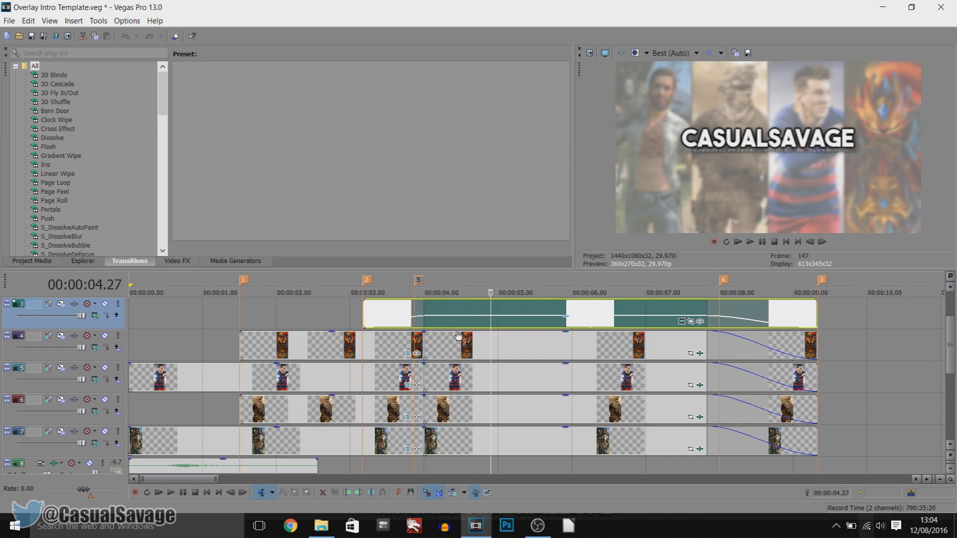
{"action": "left_click", "coordinate": [288, 352]}
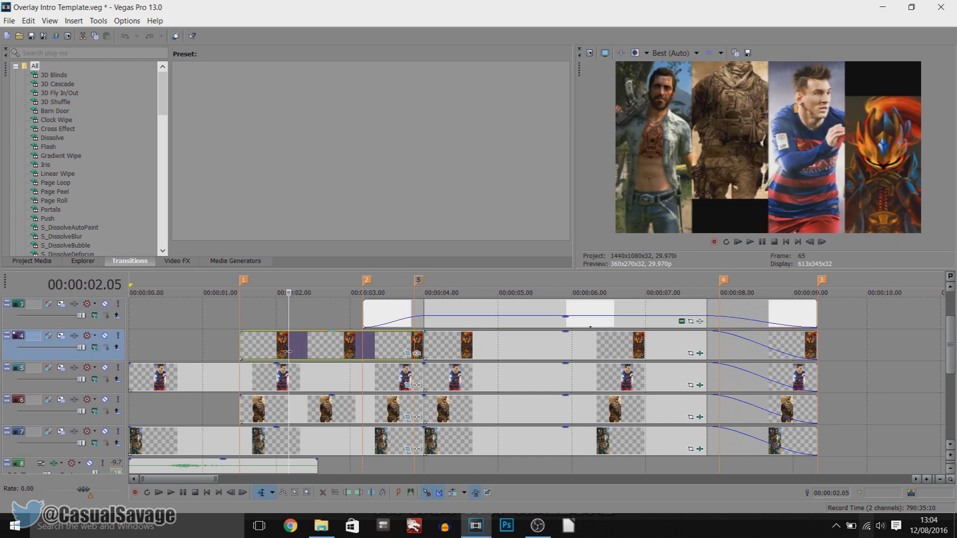
{"action": "left_click", "coordinate": [591, 348]}
{"action": "left_click", "coordinate": [326, 372]}
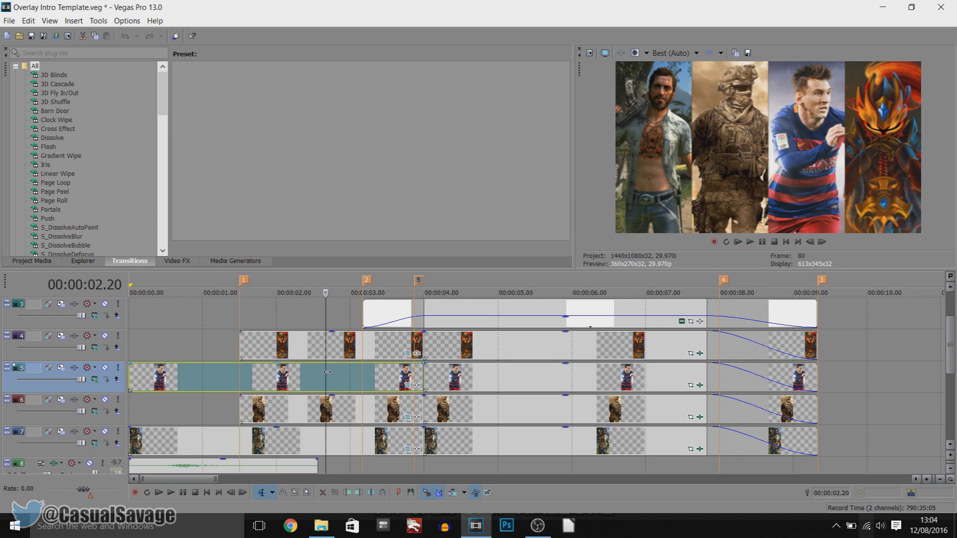
Switch to the project folder in File Explorer and look over the 1. FarCry, 2. COD and 3. FIFA image files.
{"action": "left_click", "coordinate": [322, 526]}
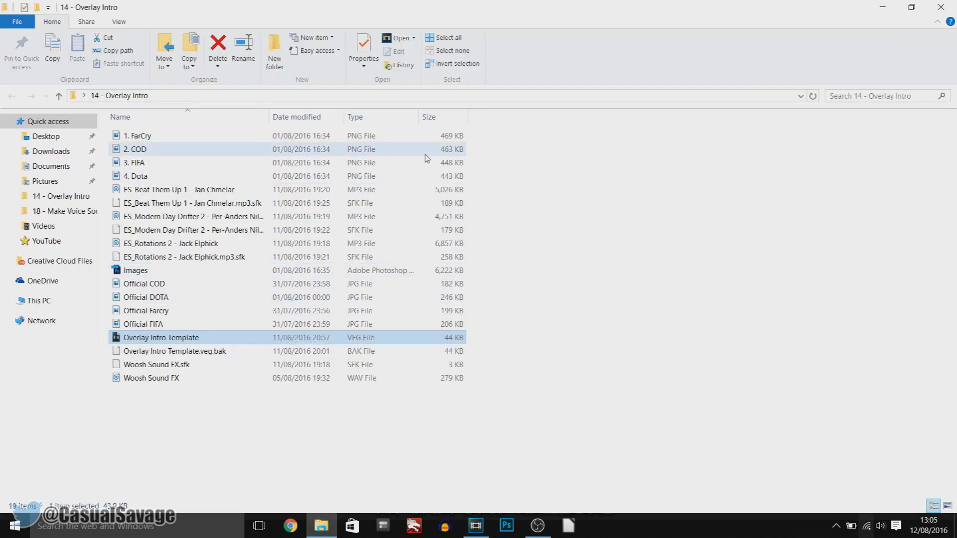
{"action": "left_click", "coordinate": [147, 141]}
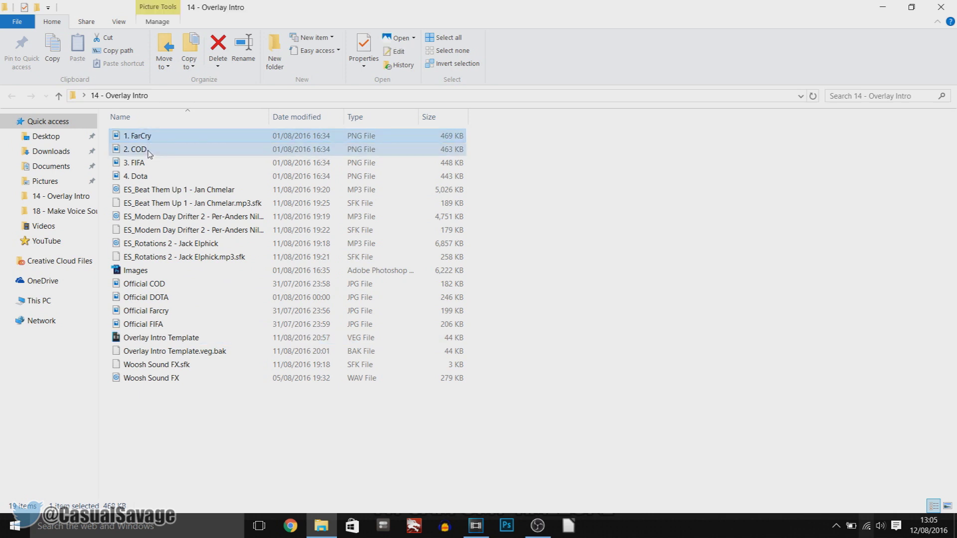
{"action": "left_click", "coordinate": [148, 153]}
{"action": "left_click", "coordinate": [147, 165]}
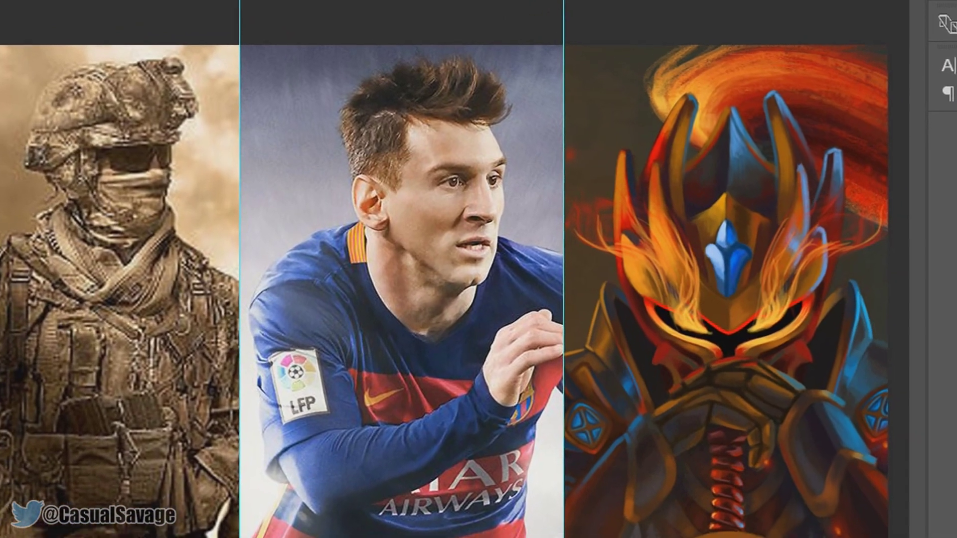
Create a new 320 by 720 pixel document in Photoshop and compare it with the four-panel image layout.
{"action": "key", "text": "ctrl+n"}
{"action": "left_click", "coordinate": [409, 192]}
{"action": "type", "text": "320"}
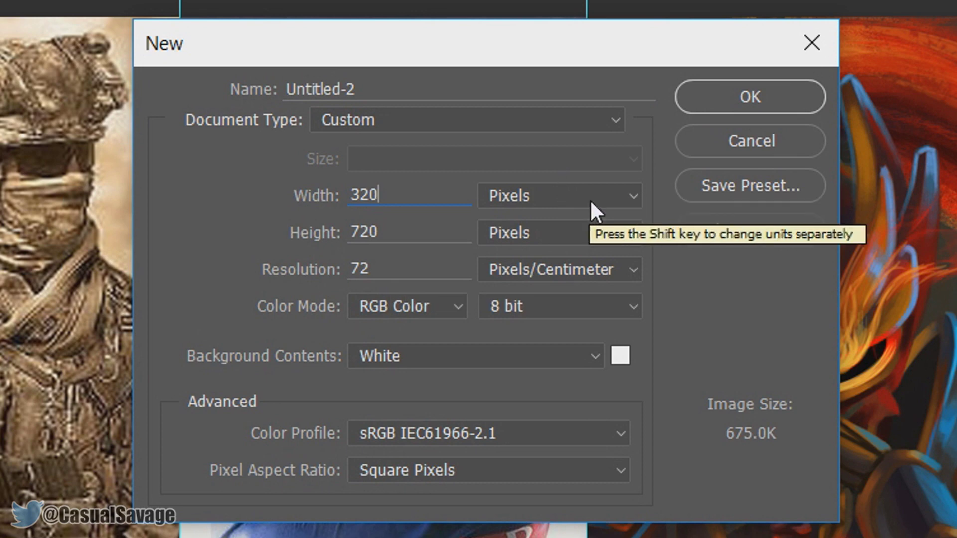
{"action": "left_click", "coordinate": [749, 101]}
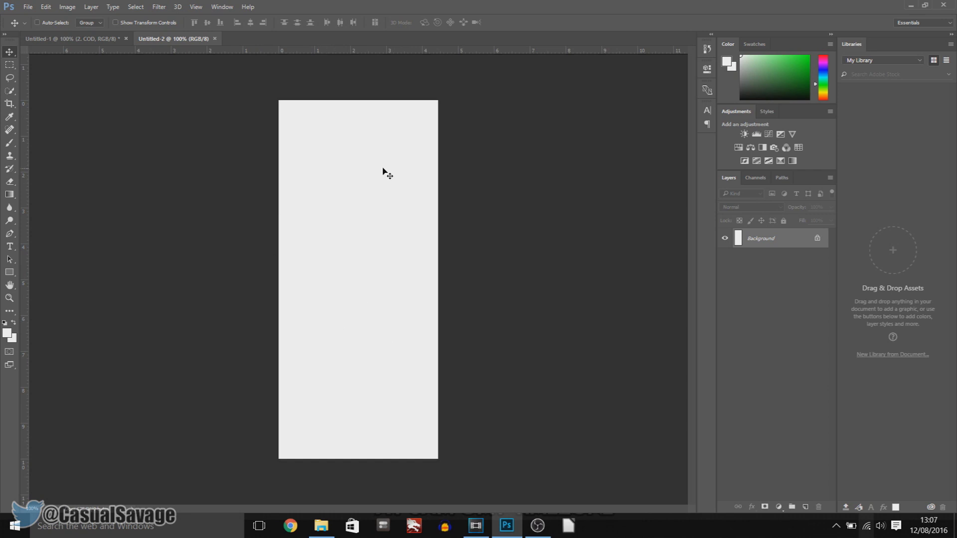
{"action": "left_click", "coordinate": [70, 38]}
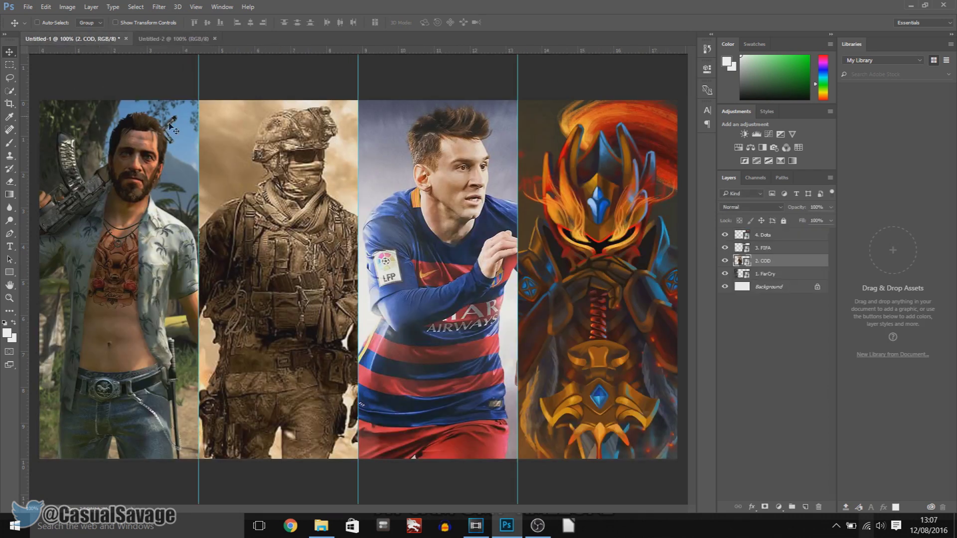
{"action": "left_click", "coordinate": [175, 38]}
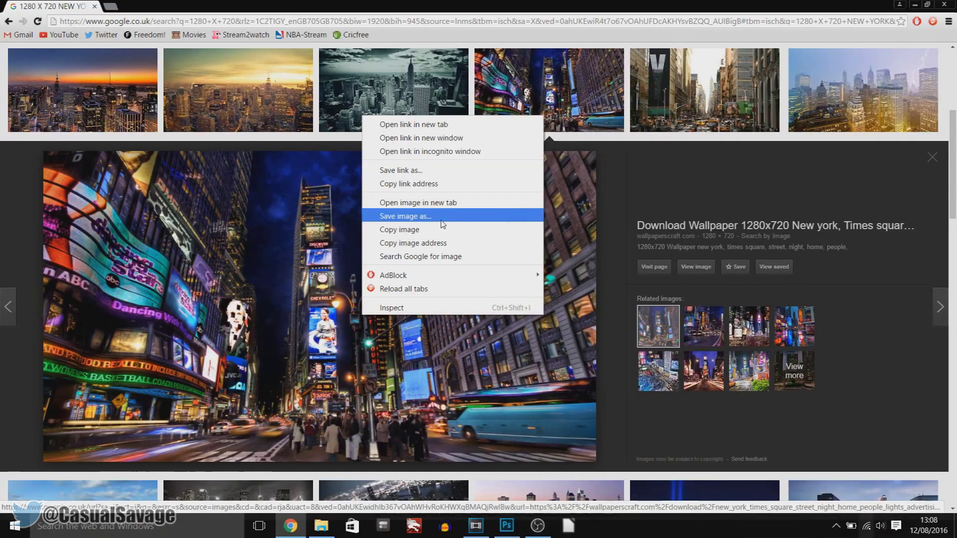
Save the New York Times Square night wallpaper from the image results to the Desktop as ny.
{"action": "left_click", "coordinate": [512, 252]}
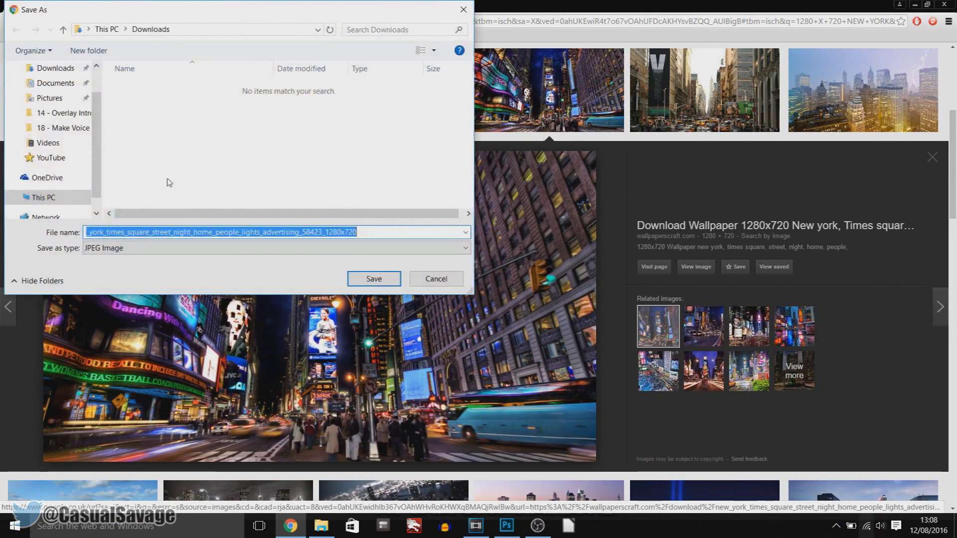
{"action": "left_click", "coordinate": [52, 88]}
{"action": "type", "text": "ny"}
{"action": "key", "text": "Return"}
{"action": "scroll", "coordinate": [323, 228], "scroll_direction": "up", "scroll_amount": 3}
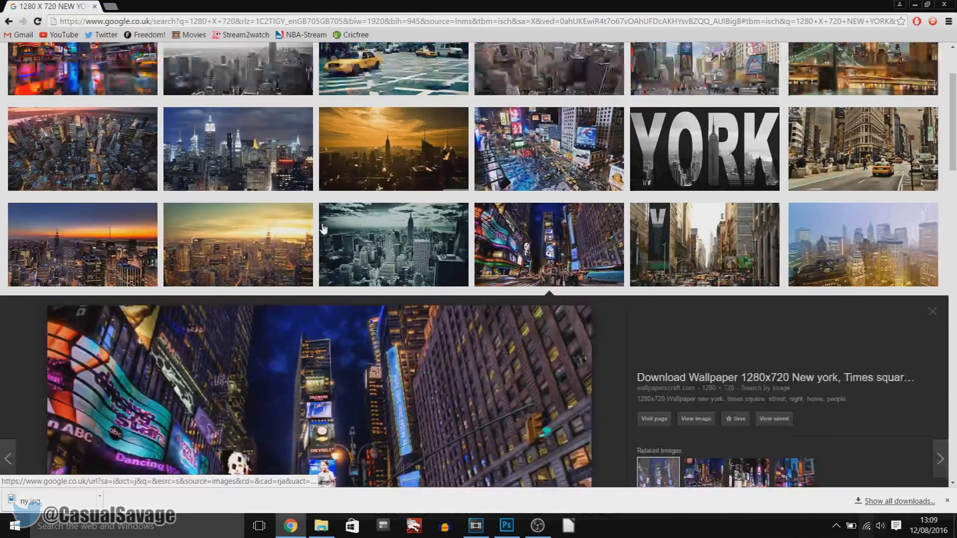
{"action": "scroll", "coordinate": [322, 228], "scroll_direction": "up", "scroll_amount": 3}
{"action": "key", "text": "ctrl+shift+Left"}
{"action": "key", "text": "ctrl+shift+Left"}
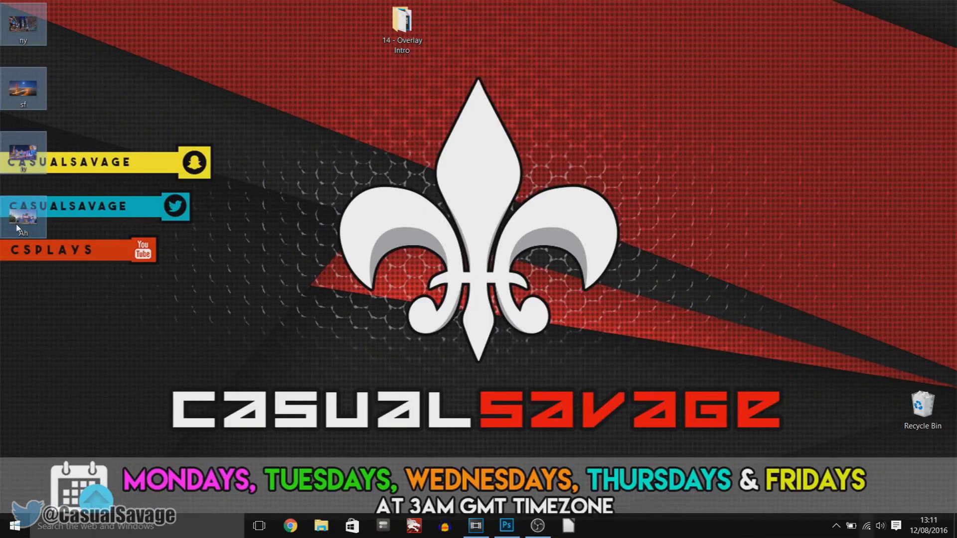
Move the four city images aside on the desktop and place ny in the new Photoshop document, framing the tall tower.
{"action": "left_click_drag", "start_coordinate": [22, 219], "coordinate": [701, 232]}
{"action": "left_click", "coordinate": [802, 234]}
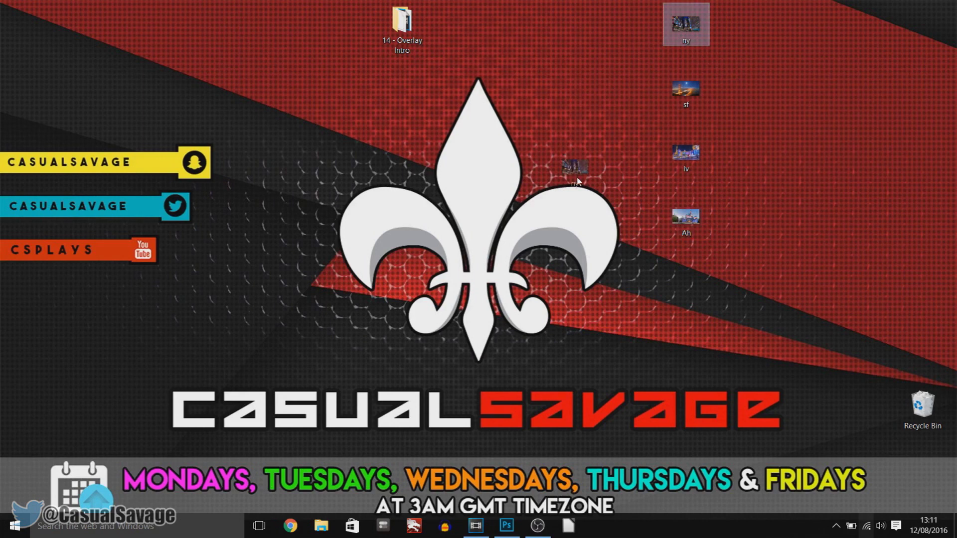
{"action": "left_click", "coordinate": [506, 518]}
{"action": "left_click_drag", "start_coordinate": [506, 516], "coordinate": [350, 262]}
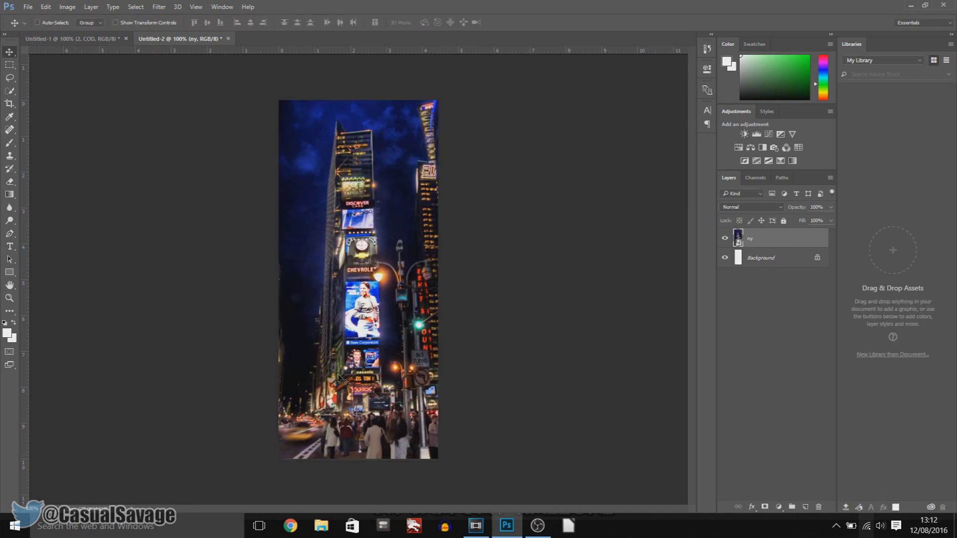
{"action": "left_click_drag", "start_coordinate": [282, 352], "coordinate": [540, 289]}
Save the cropped New York panel to the Desktop as a JPEG named ny official.
{"action": "left_click", "coordinate": [27, 7]}
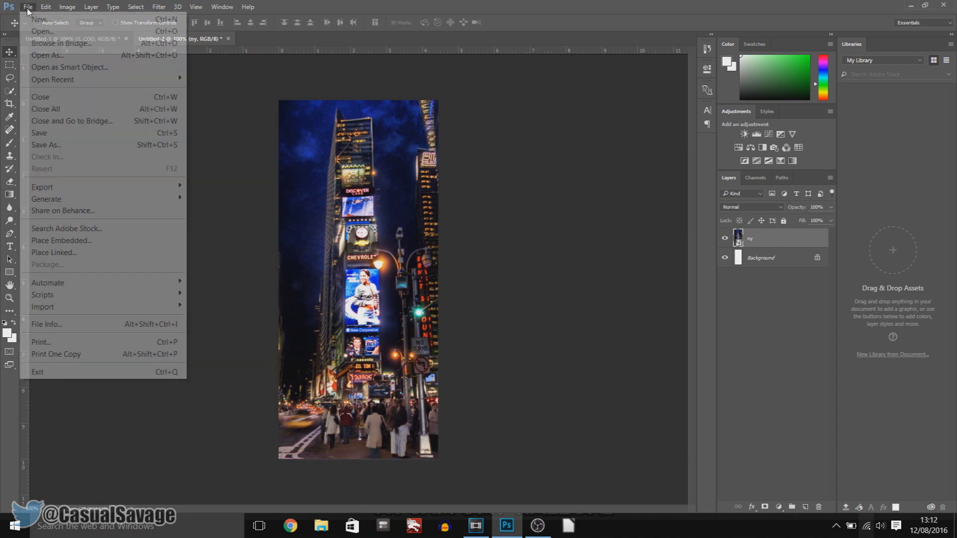
{"action": "left_click", "coordinate": [75, 145]}
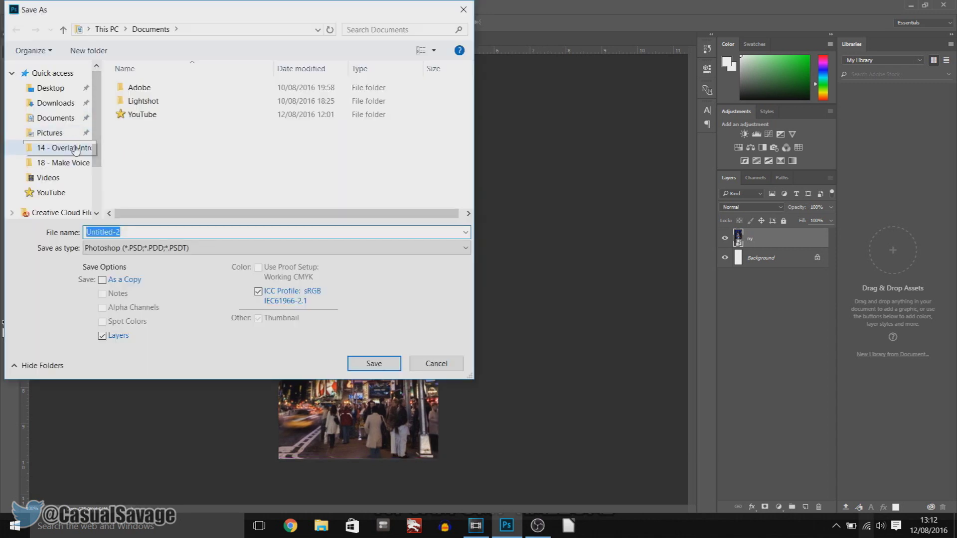
{"action": "left_click", "coordinate": [74, 148]}
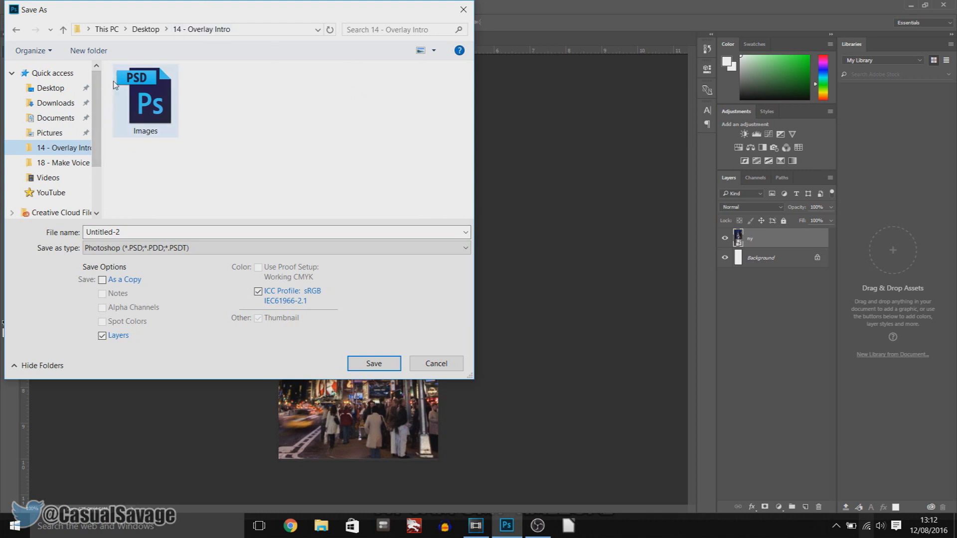
{"action": "left_click", "coordinate": [54, 89]}
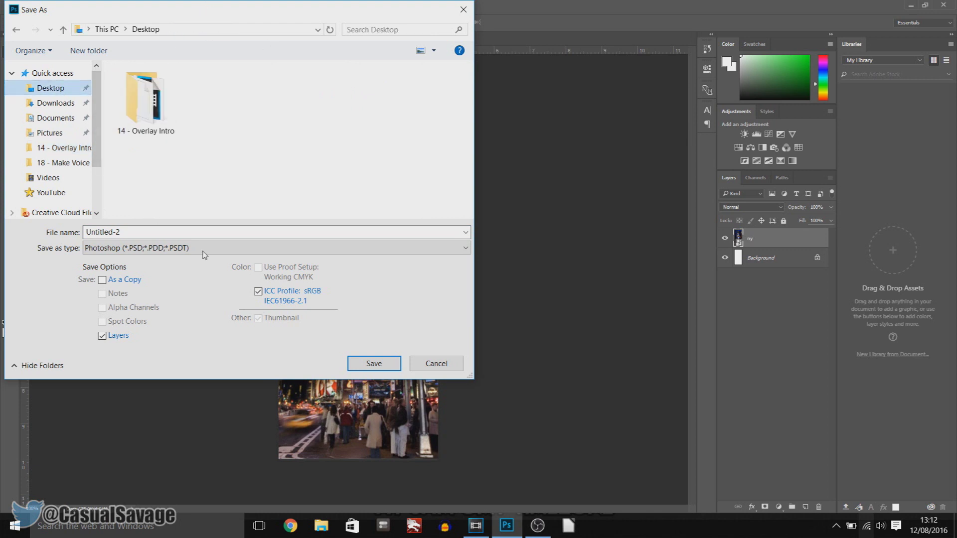
{"action": "left_click", "coordinate": [170, 250]}
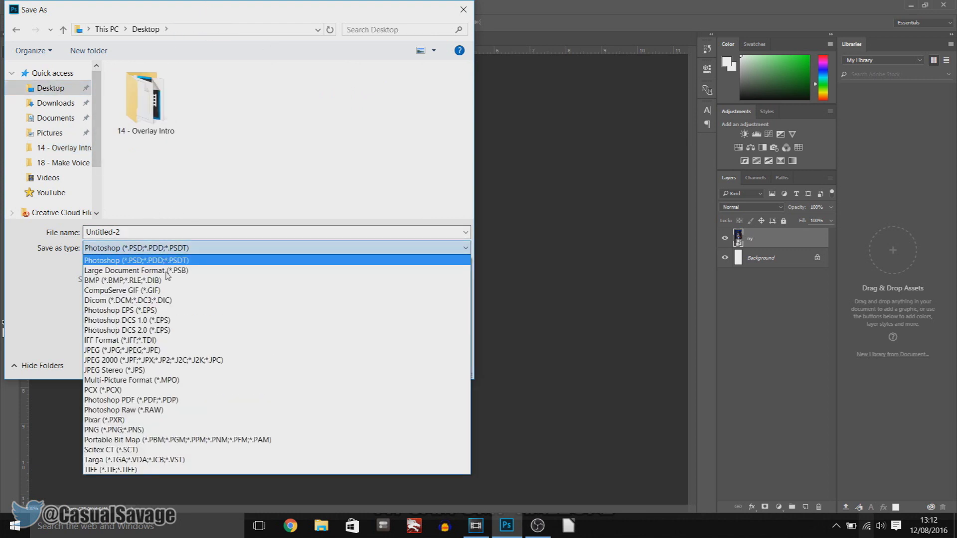
{"action": "left_click", "coordinate": [149, 350]}
{"action": "double_click", "coordinate": [141, 233]}
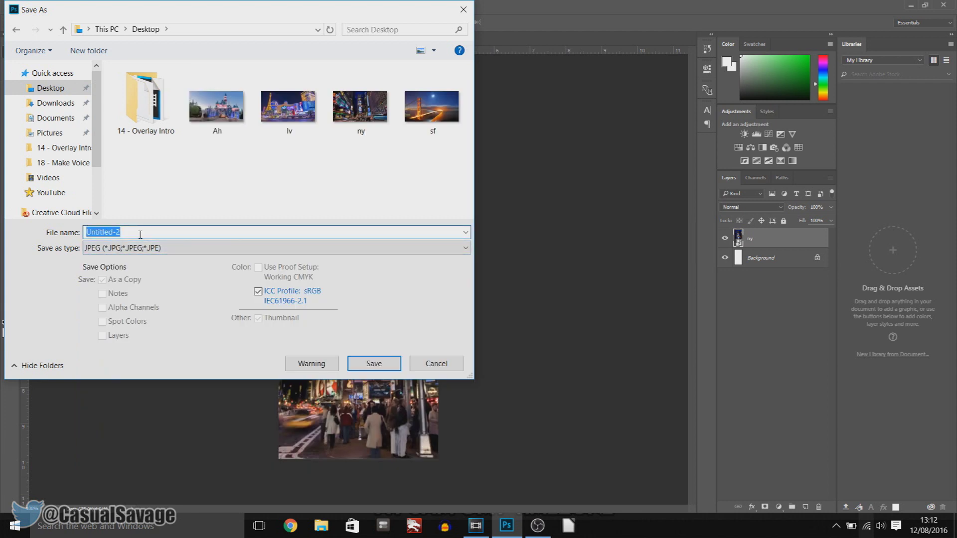
{"action": "type", "text": "ny"}
{"action": "left_click", "coordinate": [140, 234]}
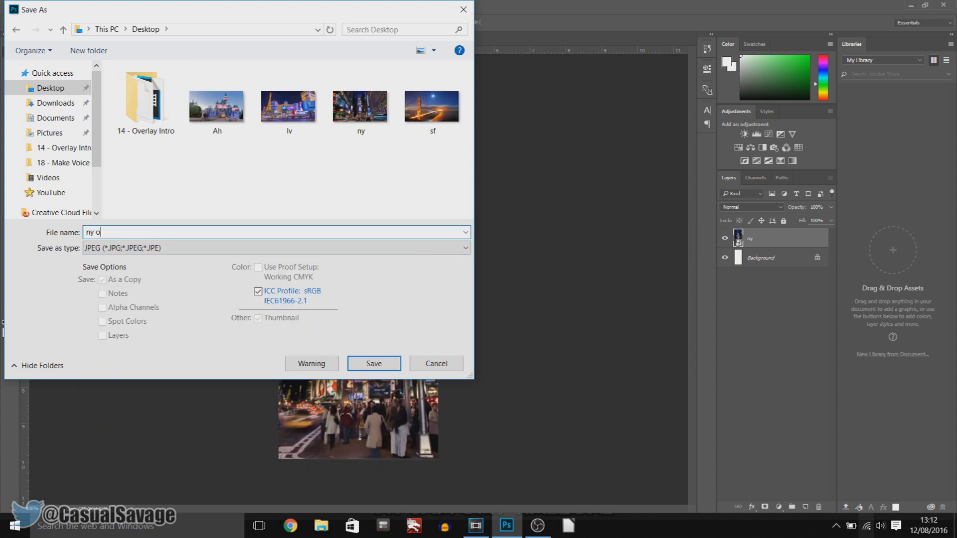
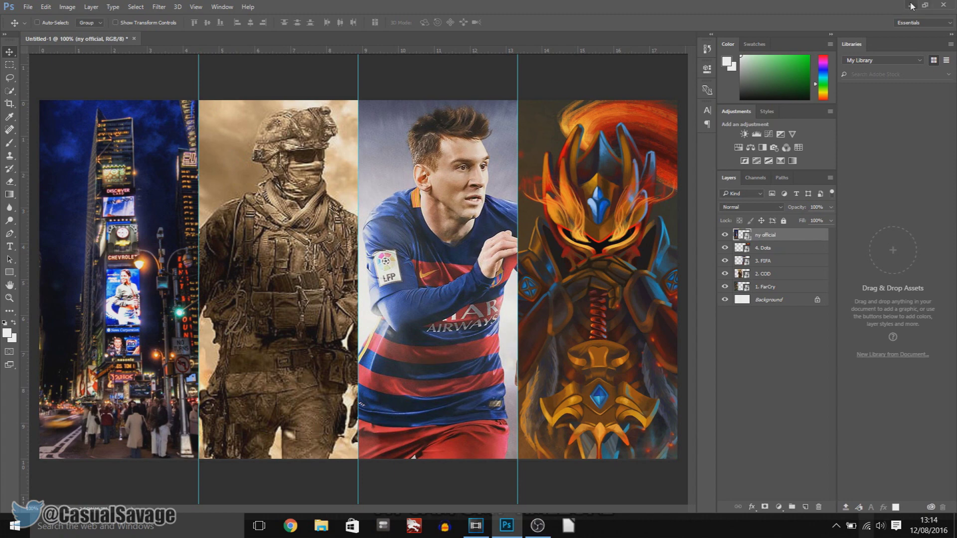
Place the remaining official city images in the panel layout and delete the 4. Dota, 3. FIFA, 2. COD, 1. FarCry and Background layers.
{"action": "left_click_drag", "start_coordinate": [875, 84], "coordinate": [630, 316]}
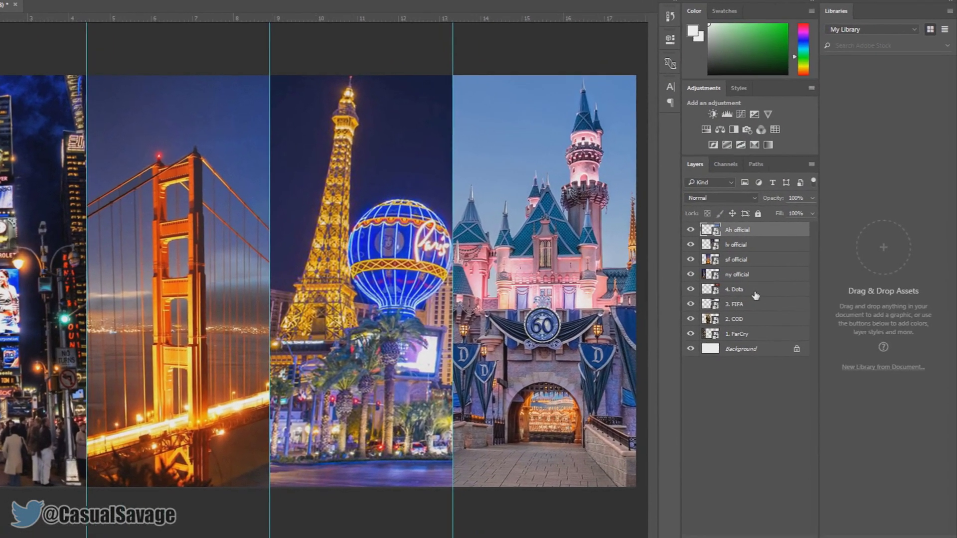
{"action": "left_click", "coordinate": [785, 289]}
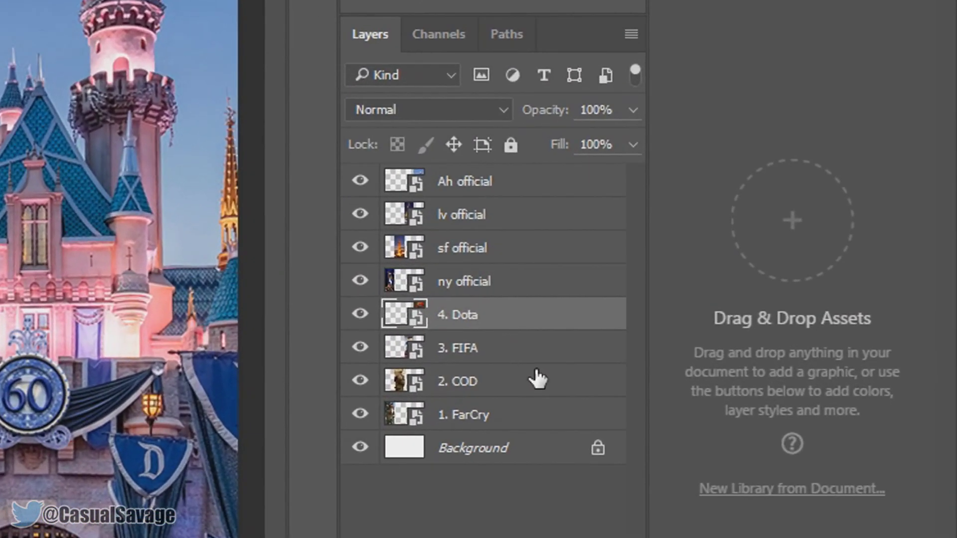
{"action": "key", "text": "Delete"}
{"action": "key", "text": "Delete"}
{"action": "key", "text": "Delete"}
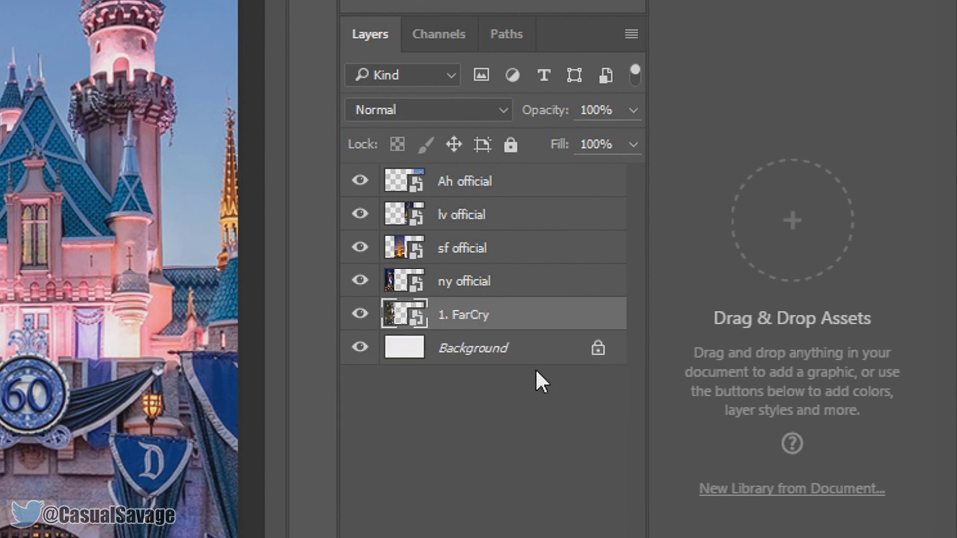
{"action": "key", "text": "Delete"}
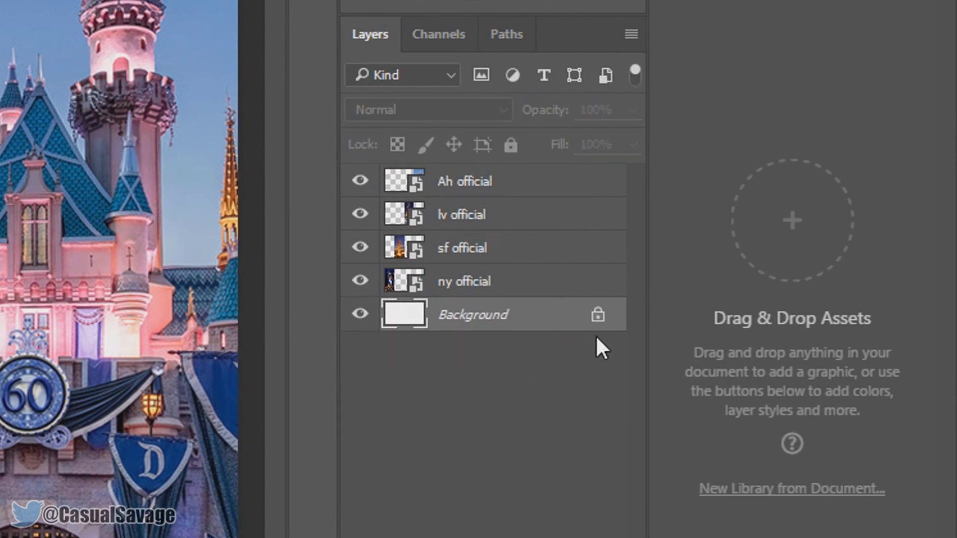
{"action": "left_click", "coordinate": [600, 319]}
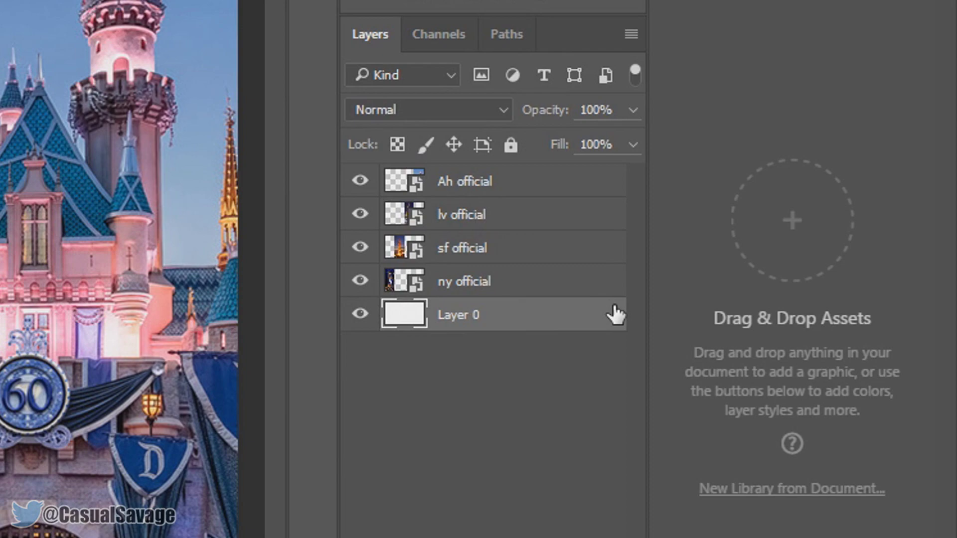
{"action": "key", "text": "Delete"}
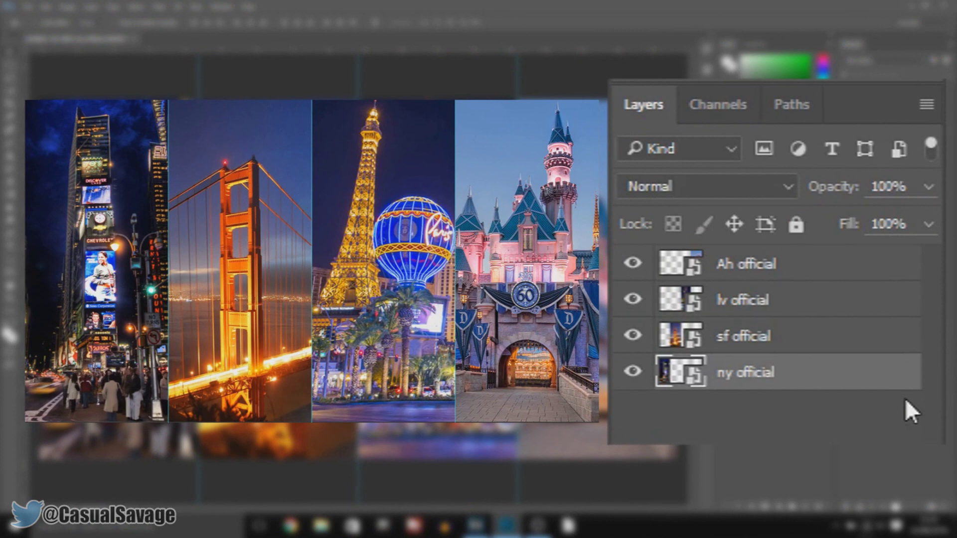
Hide the Ah official, lv official and sf official layers, leaving only the New York panel visible.
{"action": "left_click", "coordinate": [633, 264]}
{"action": "left_click", "coordinate": [633, 299]}
{"action": "left_click", "coordinate": [633, 335]}
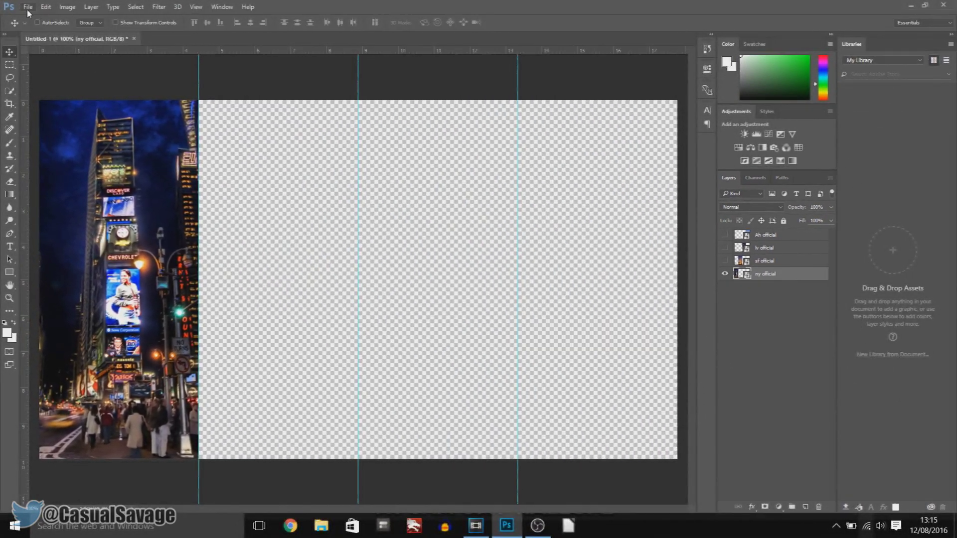
Save the visible New York panel to the Desktop as a PNG named 1. ny.
{"action": "left_click", "coordinate": [27, 6]}
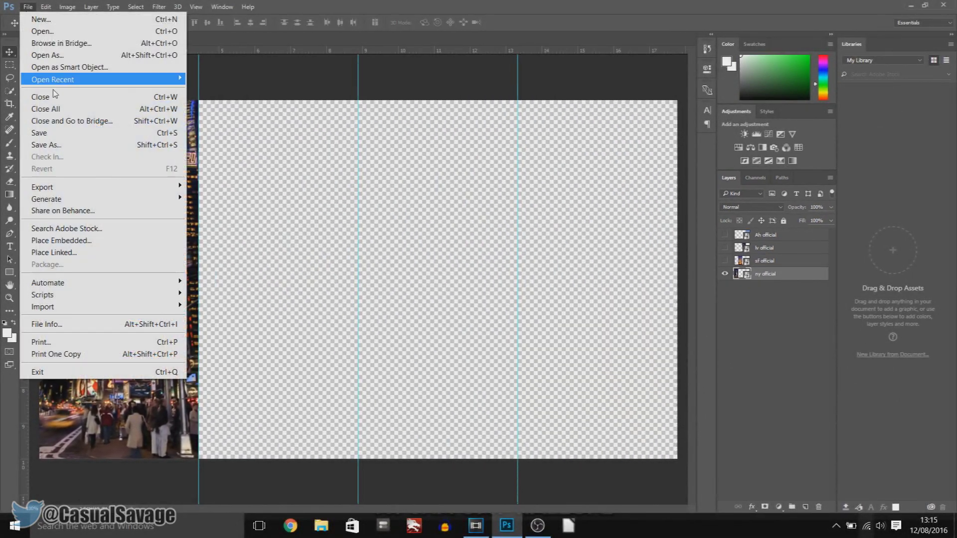
{"action": "left_click", "coordinate": [65, 145]}
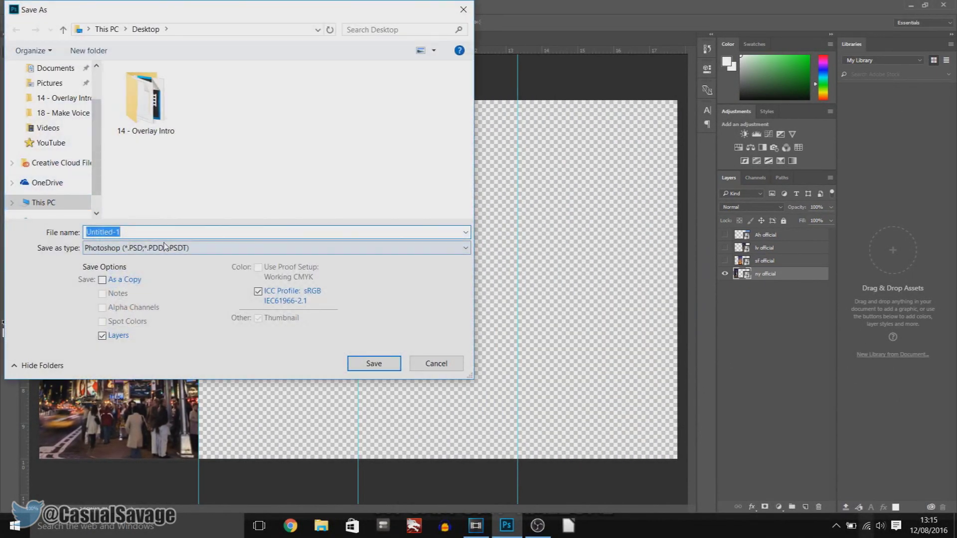
{"action": "left_click", "coordinate": [165, 248]}
{"action": "left_click", "coordinate": [157, 419]}
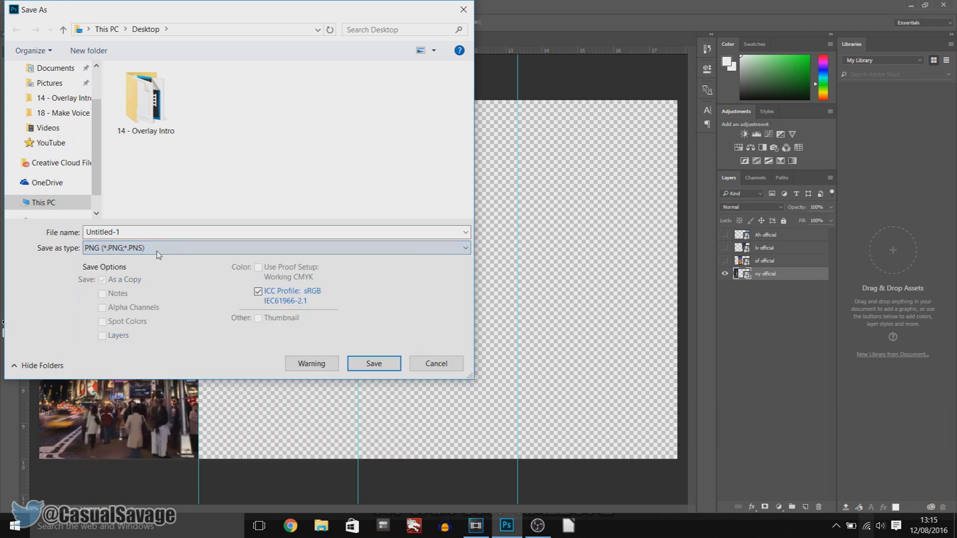
{"action": "left_click", "coordinate": [158, 232]}
{"action": "type", "text": "1. ny"}
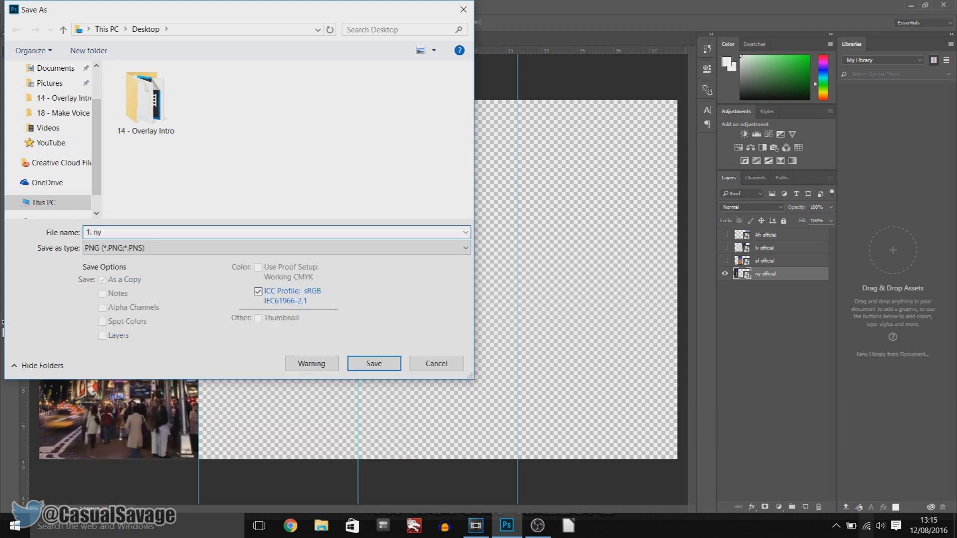
{"action": "key", "text": "Return"}
{"action": "key", "text": "Return"}
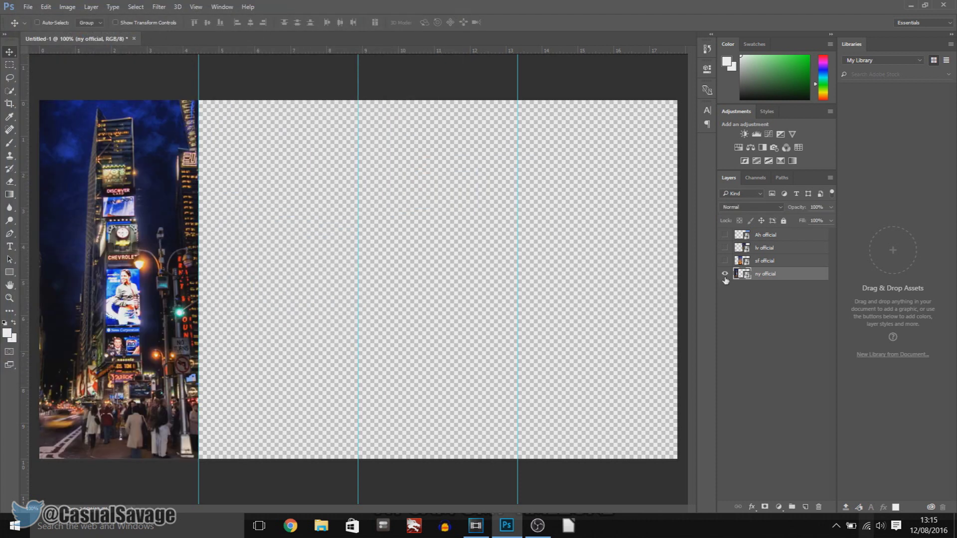
Hide the ny official layer, show sf official and save that panel as a PNG named 2. sf.
{"action": "left_click", "coordinate": [725, 273]}
{"action": "left_click", "coordinate": [725, 261]}
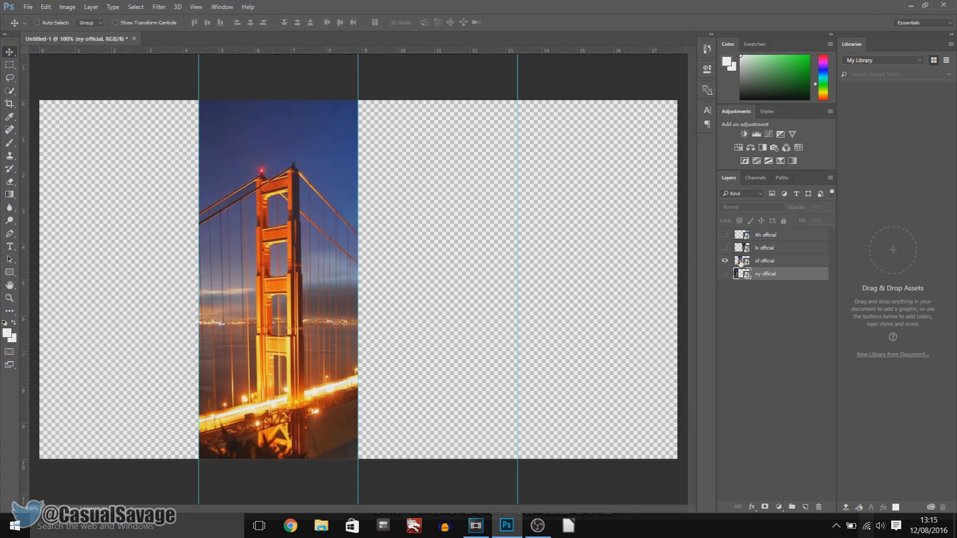
{"action": "left_click", "coordinate": [28, 7]}
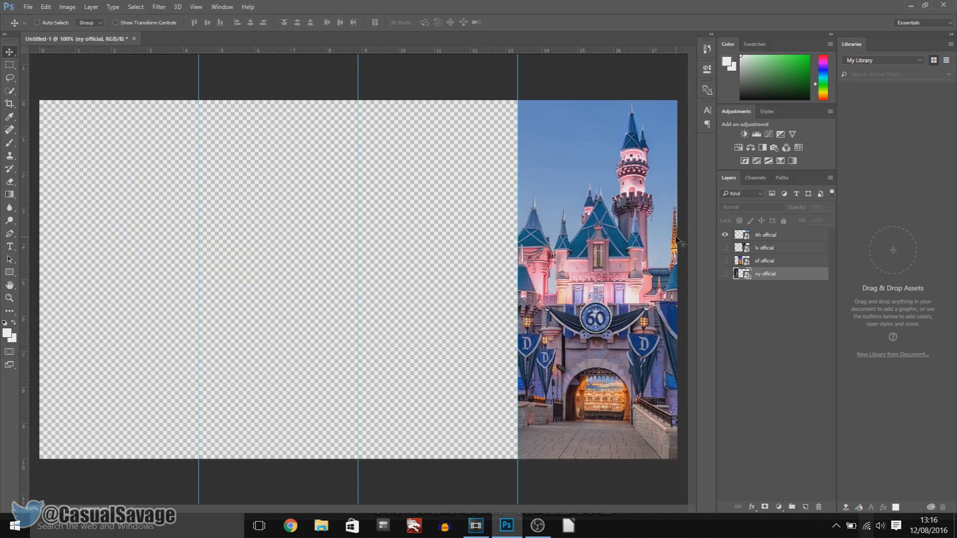
Make the lv official, sf official and ny official layers visible again beside the Ah official panel.
{"action": "left_click", "coordinate": [725, 247]}
{"action": "left_click", "coordinate": [725, 261]}
{"action": "left_click", "coordinate": [725, 274]}
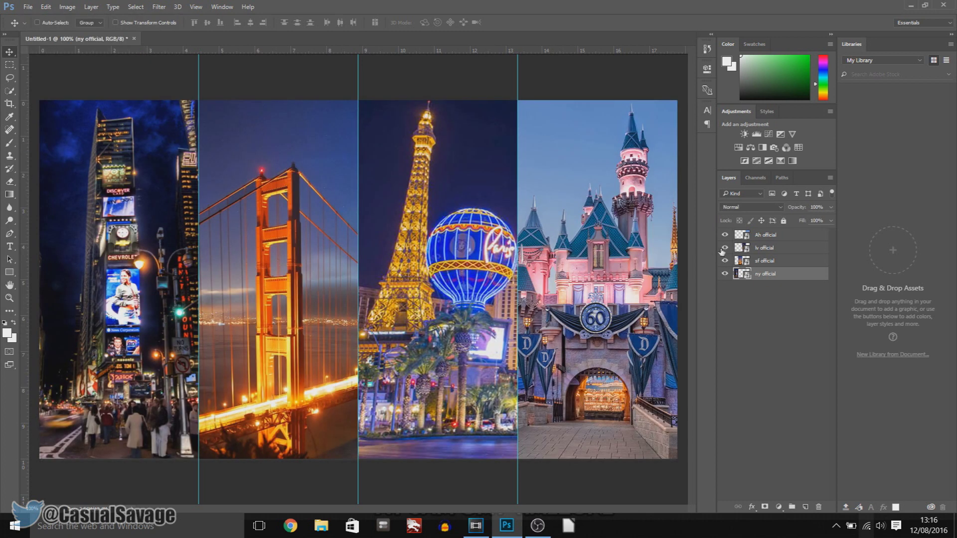
{"action": "left_click", "coordinate": [28, 7]}
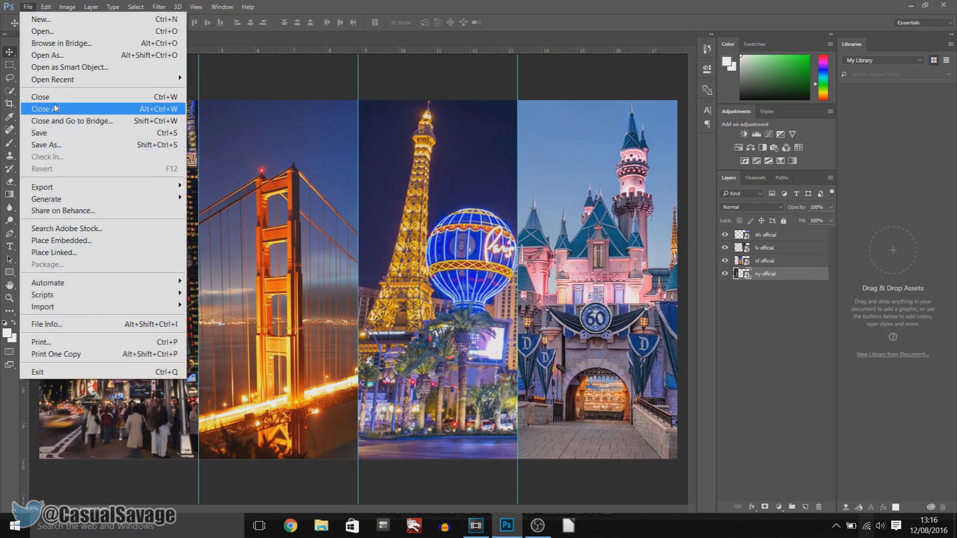
{"action": "left_click", "coordinate": [434, 267]}
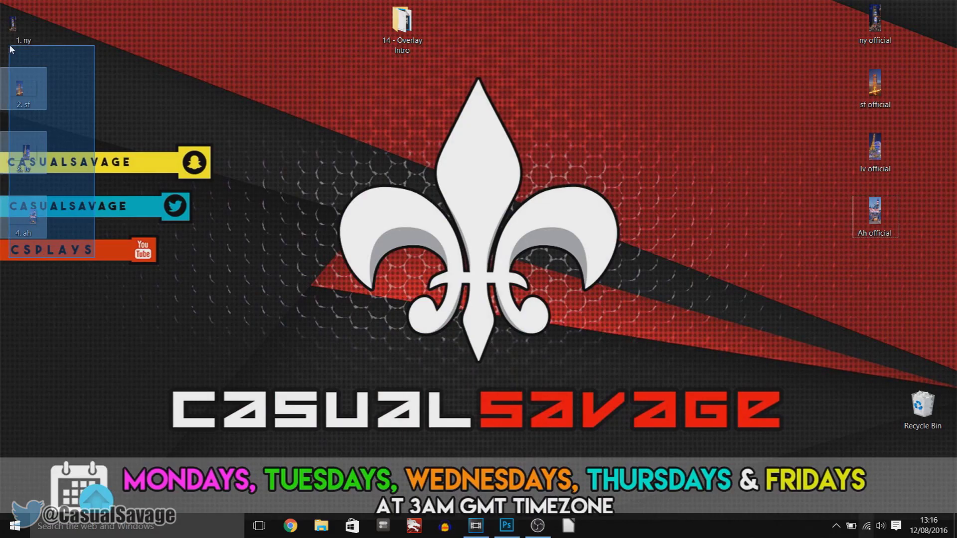
Move 1. ny, 2. sf, 3. lv and 4. ah into the 14 - Overlay Intro folder and delete its four Official game JPG files.
{"action": "left_click_drag", "start_coordinate": [22, 20], "coordinate": [403, 49]}
{"action": "double_click", "coordinate": [402, 47]}
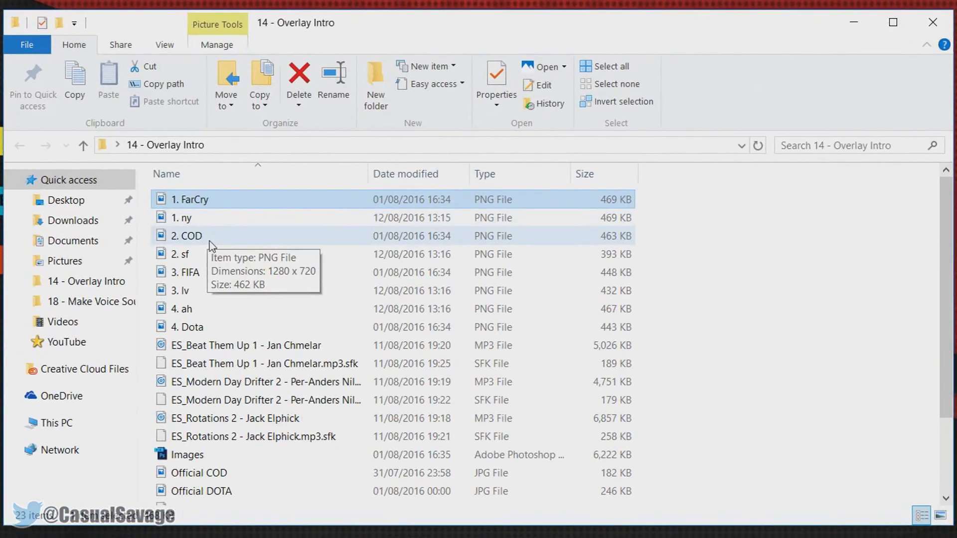
{"action": "scroll", "coordinate": [210, 244], "scroll_direction": "down", "scroll_amount": 2}
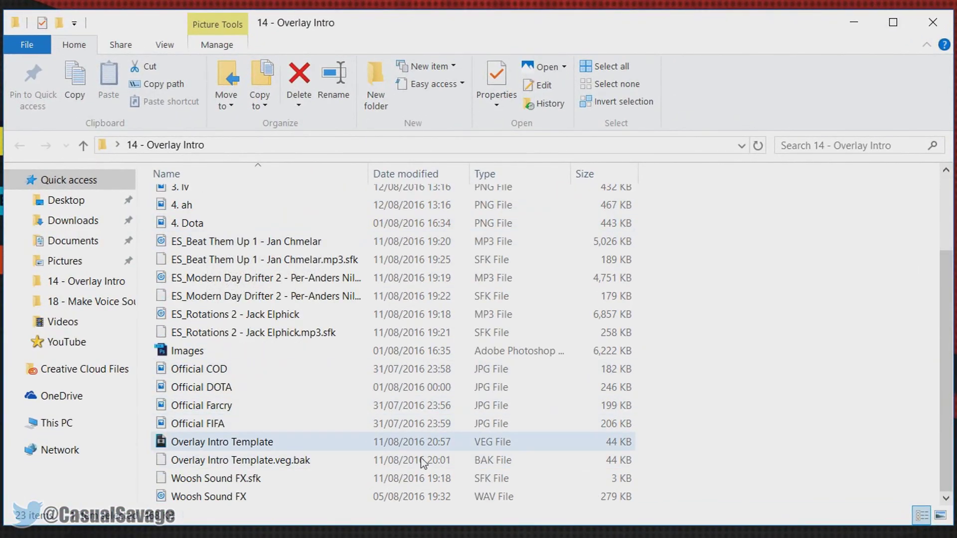
{"action": "left_click_drag", "start_coordinate": [645, 421], "coordinate": [366, 372]}
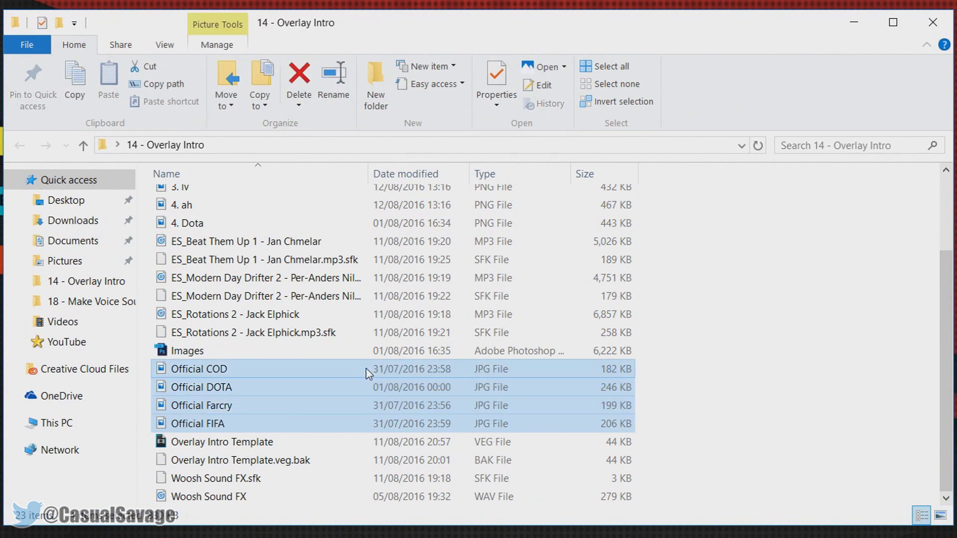
{"action": "key", "text": "Delete"}
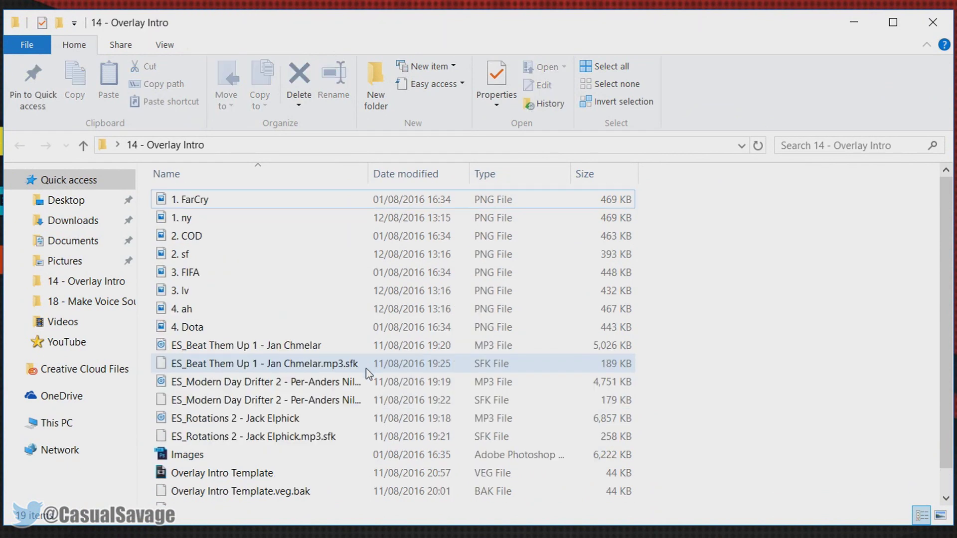
Delete the 1. FarCry, 2. COD, 3. FIFA and 4. Dota PNG files from the 14 - Overlay Intro folder.
{"action": "scroll", "coordinate": [366, 369], "scroll_direction": "up", "scroll_amount": 1}
{"action": "left_click", "coordinate": [254, 196]}
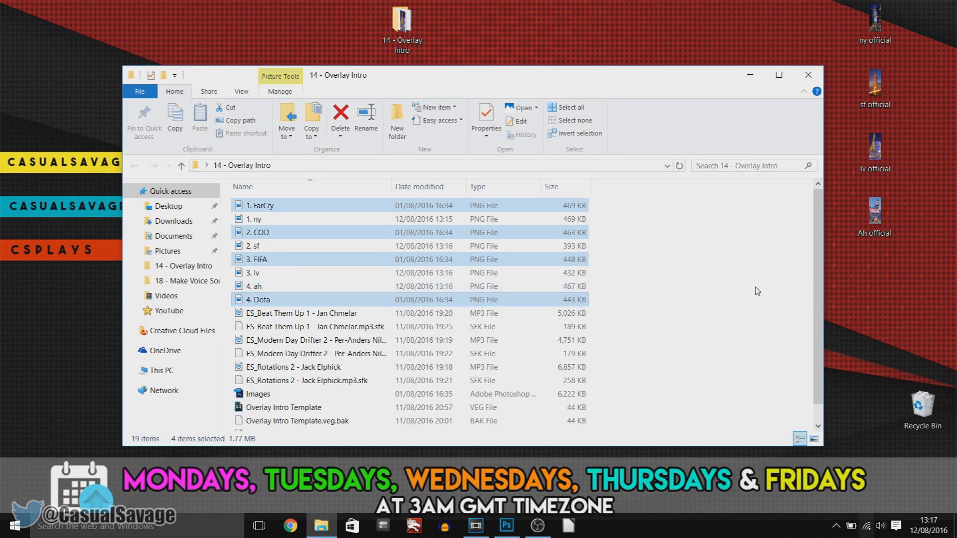
{"action": "key", "text": "Delete"}
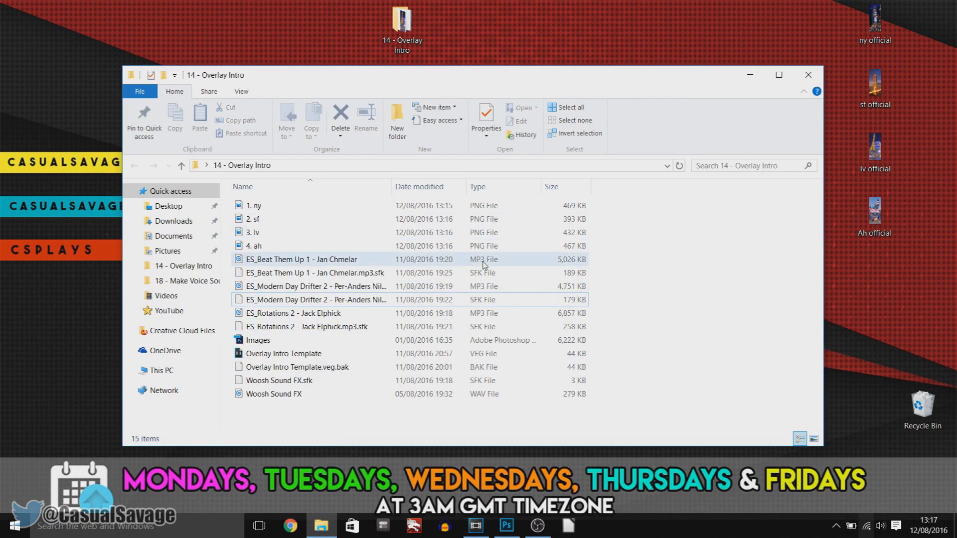
Switch to Vegas Pro and specify 1. ny in the 14 - Overlay Intro folder as the replacement for the missing 1. FarCry.png.
{"action": "left_click", "coordinate": [475, 526]}
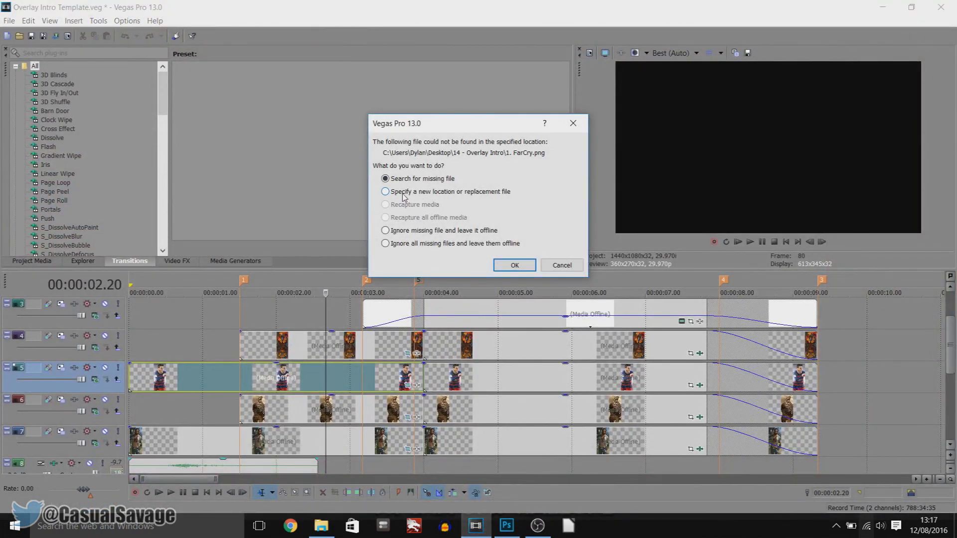
{"action": "left_click", "coordinate": [515, 265]}
{"action": "left_click", "coordinate": [419, 175]}
{"action": "double_click", "coordinate": [513, 205]}
{"action": "left_click_drag", "start_coordinate": [552, 123], "coordinate": [430, 163]}
{"action": "double_click", "coordinate": [390, 258]}
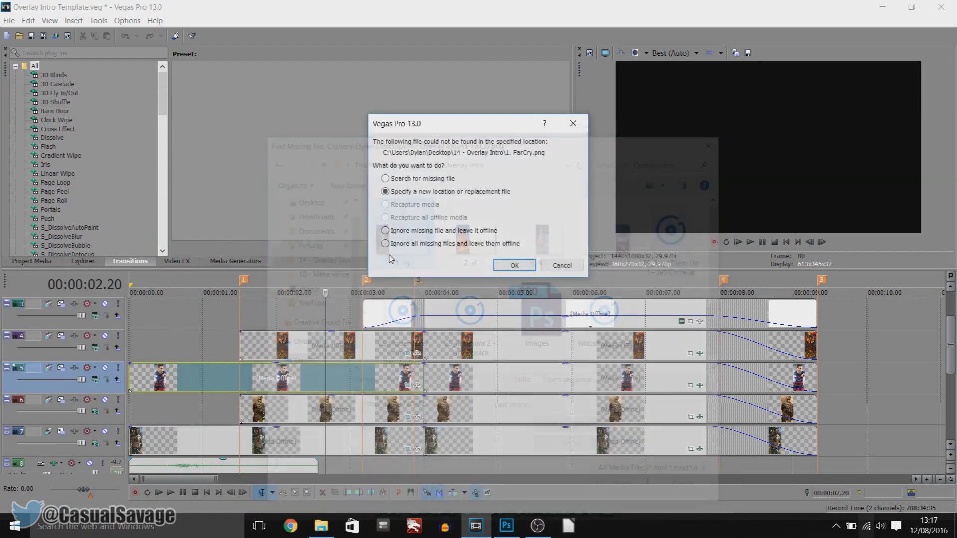
Replace the remaining missing COD, FIFA and Dota images with 2. sf, 3. lv and 4. ah respectively.
{"action": "left_click", "coordinate": [513, 265]}
{"action": "double_click", "coordinate": [474, 257]}
{"action": "left_click", "coordinate": [518, 263]}
{"action": "double_click", "coordinate": [559, 253]}
{"action": "left_click", "coordinate": [514, 265]}
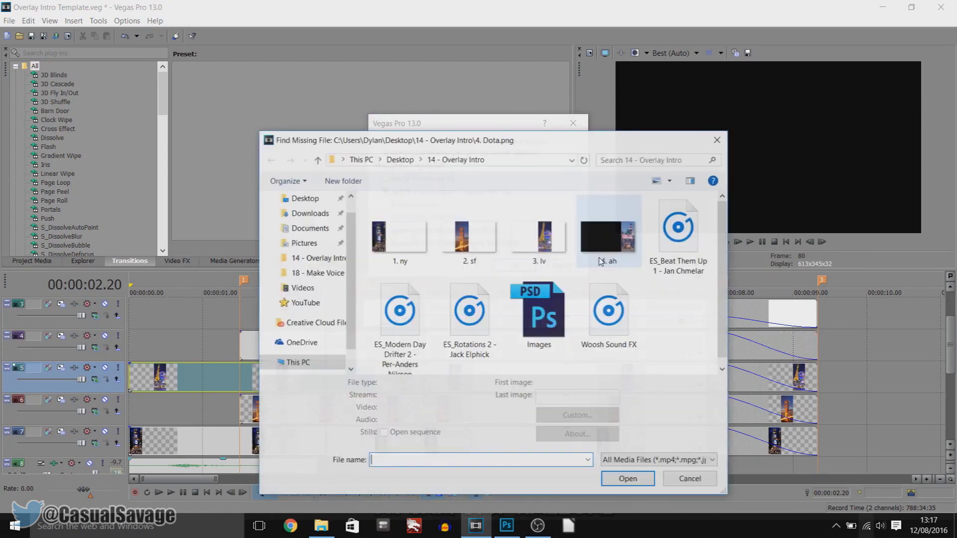
{"action": "double_click", "coordinate": [604, 255]}
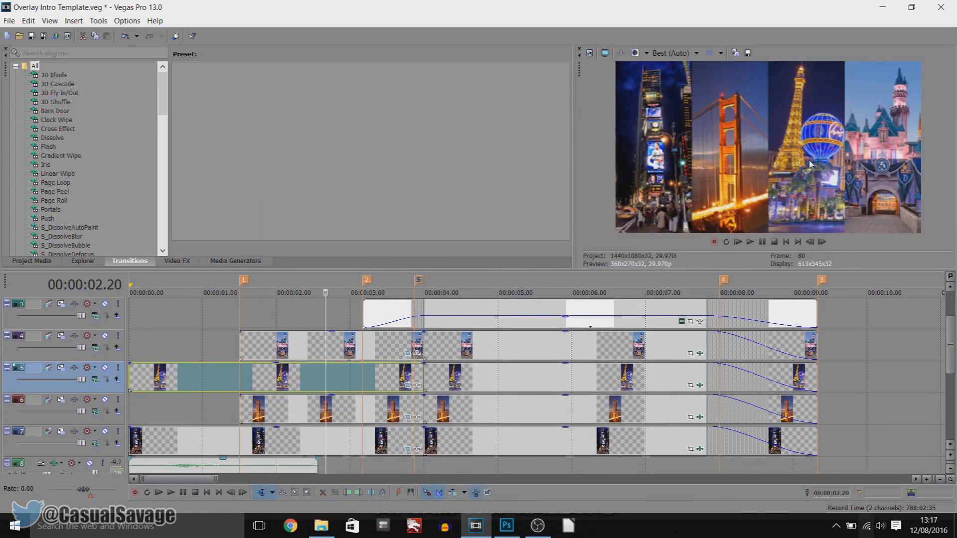
Play the intro from the start to check the city panels, pause near the end and scrub back through the panel animation.
{"action": "left_click", "coordinate": [738, 242]}
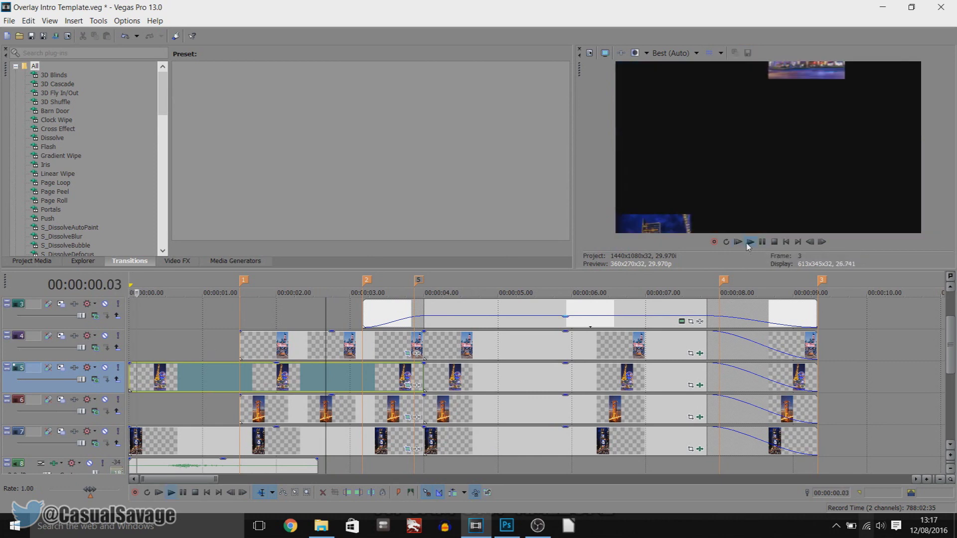
{"action": "left_click", "coordinate": [880, 525]}
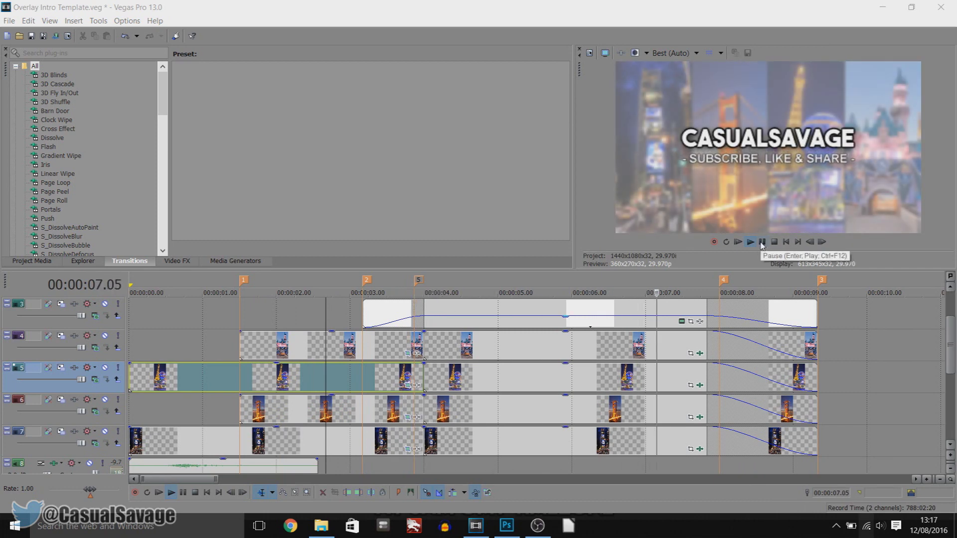
{"action": "left_click", "coordinate": [762, 242]}
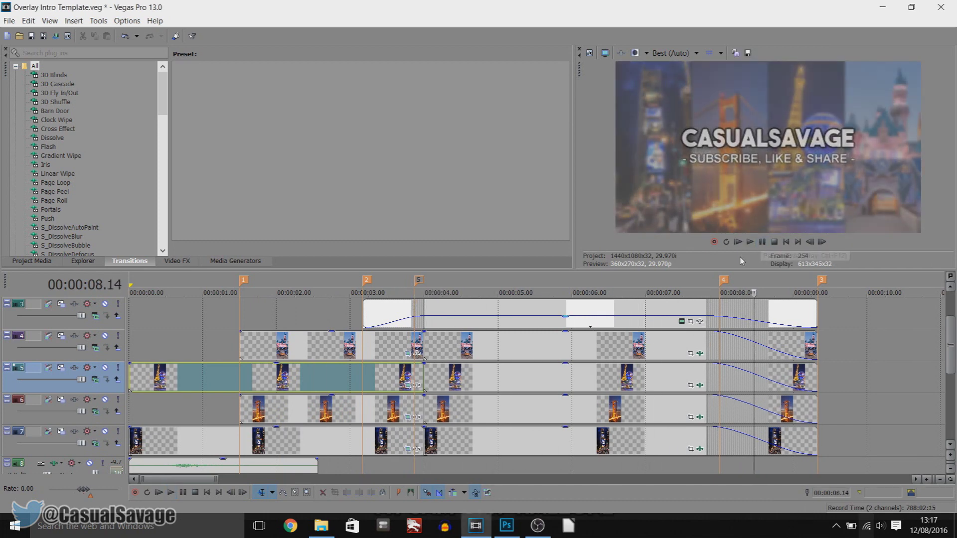
{"action": "left_click", "coordinate": [553, 342]}
{"action": "left_click", "coordinate": [461, 349]}
{"action": "left_click_drag", "start_coordinate": [463, 294], "coordinate": [326, 294]}
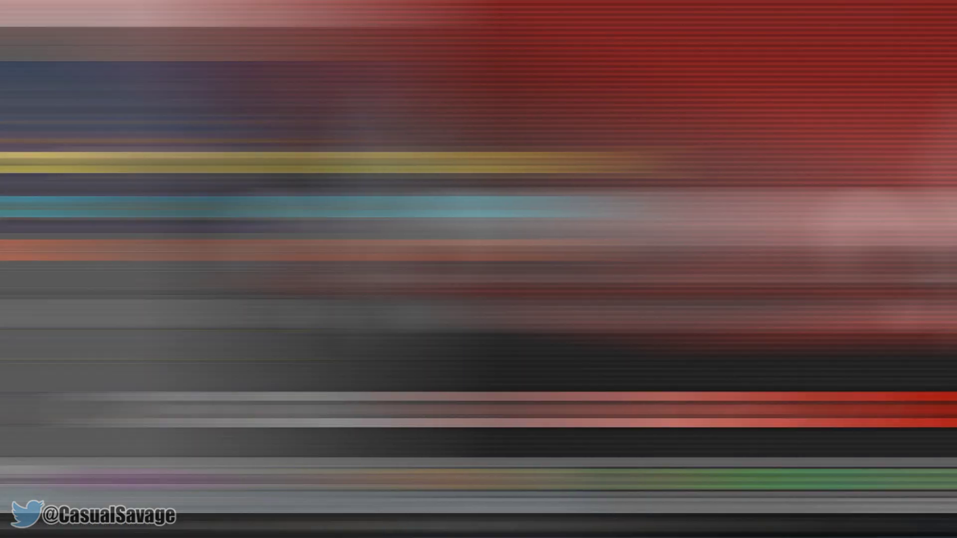